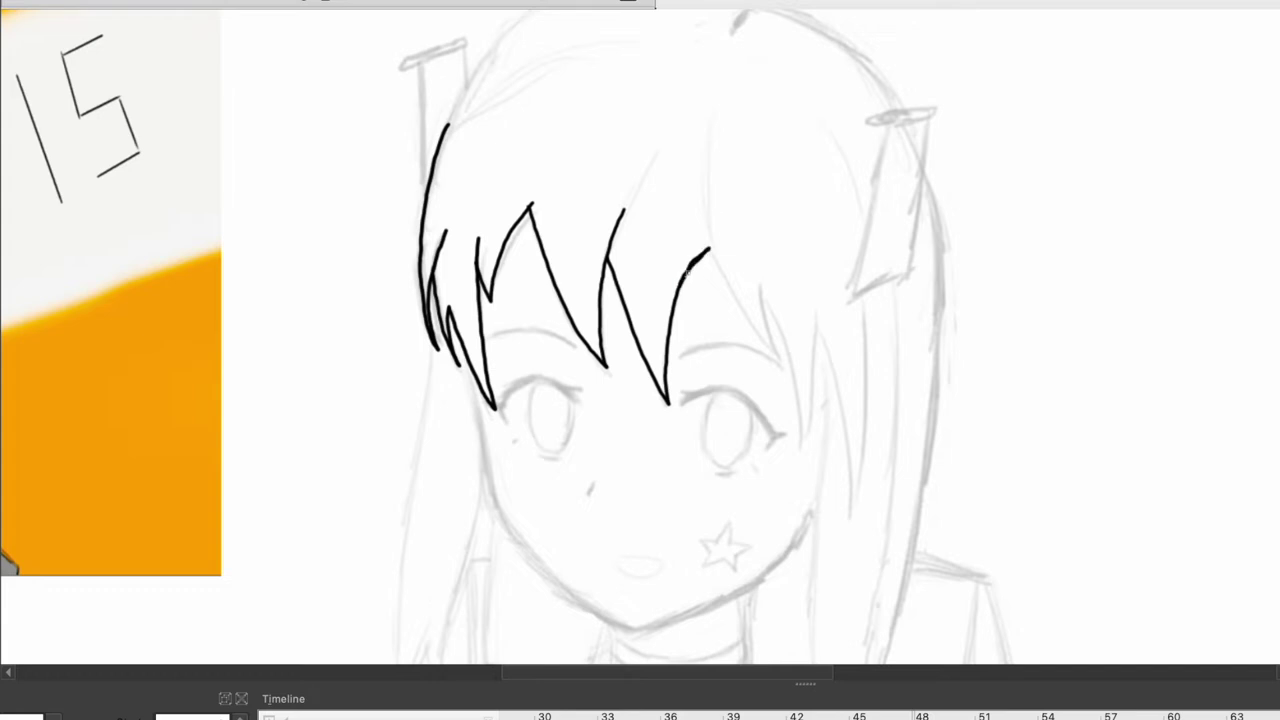
# Ink the remaining pointed bangs over the forehead with black strokes along the sketch
pyautogui.moveTo(760, 290); pyautogui.dragTo(858, 305)
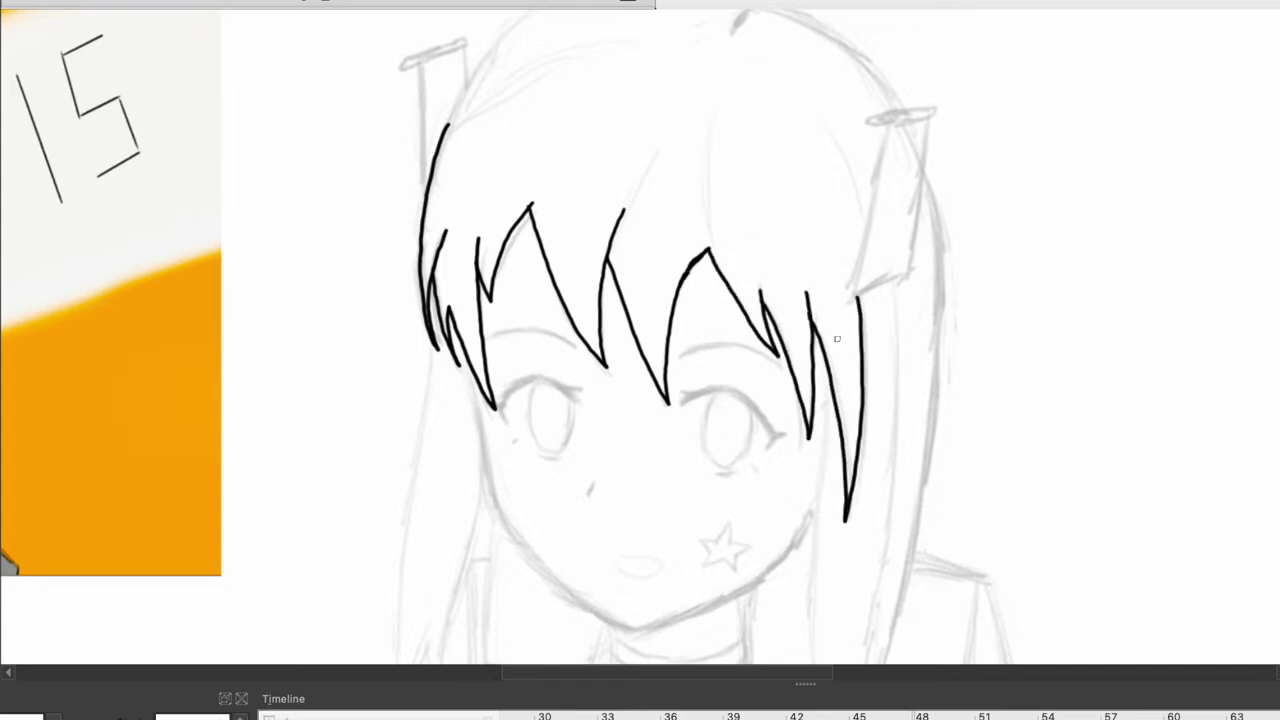
pyautogui.scroll(2, 676, 283)
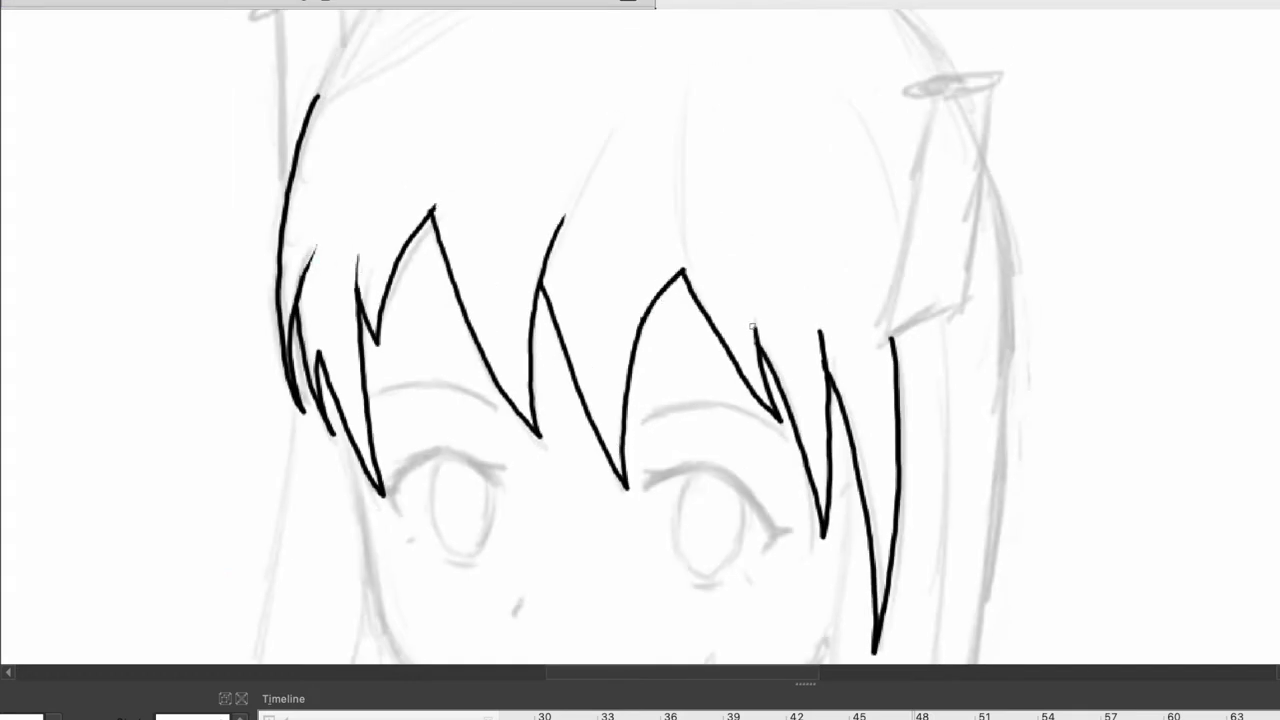
pyautogui.scroll(-2, 640, 340)
# Ink the curved top outline of the head and the short parting line at the crown
pyautogui.scroll(5, 640, 340)
pyautogui.moveTo(410, 320)
pyautogui.mouseDown()
pyautogui.moveTo(800, 109)
pyautogui.moveTo(648, 123)
pyautogui.mouseUp()
pyautogui.hotkey('ctrl', 'z')
pyautogui.scroll(-1, 973, 190)
pyautogui.moveTo(830, 165); pyautogui.dragTo(886, 262)
pyautogui.moveTo(718, 166); pyautogui.dragTo(694, 182)
pyautogui.scroll(1, 368, 205)
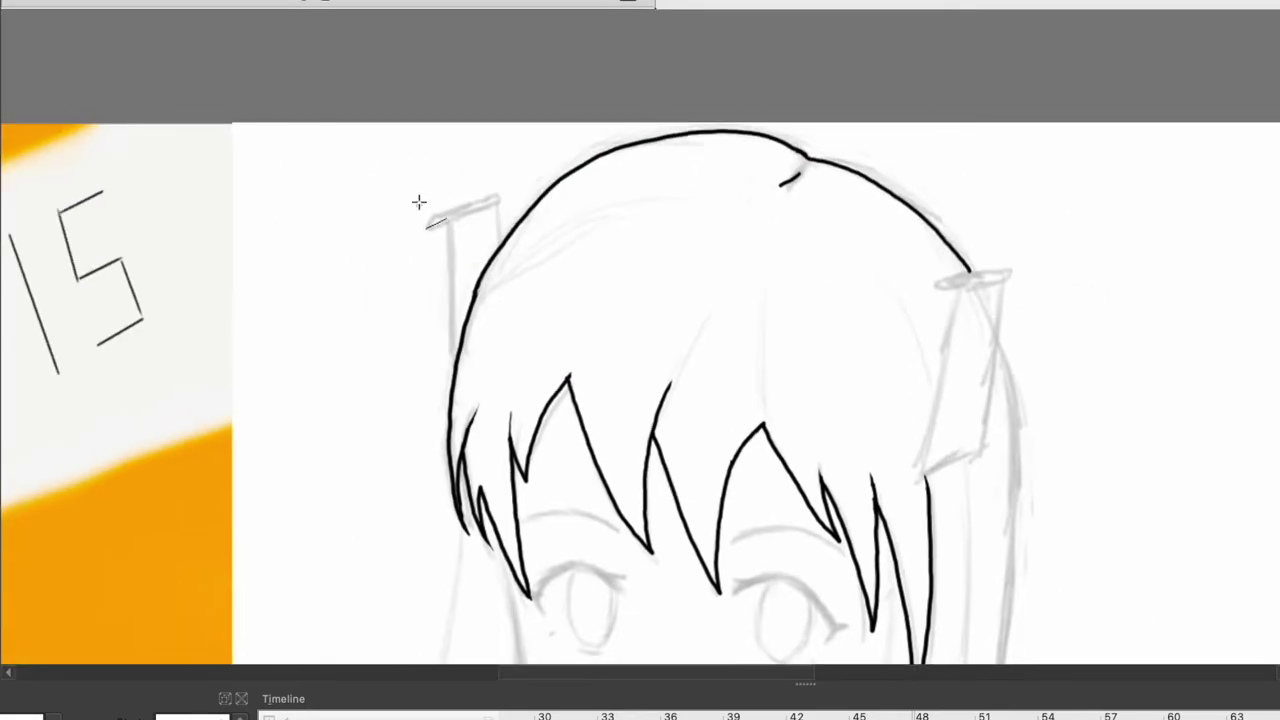
# Ink the two capped, fin-shaped hair ornaments on either side of the head
pyautogui.moveTo(430, 227); pyautogui.dragTo(502, 250)
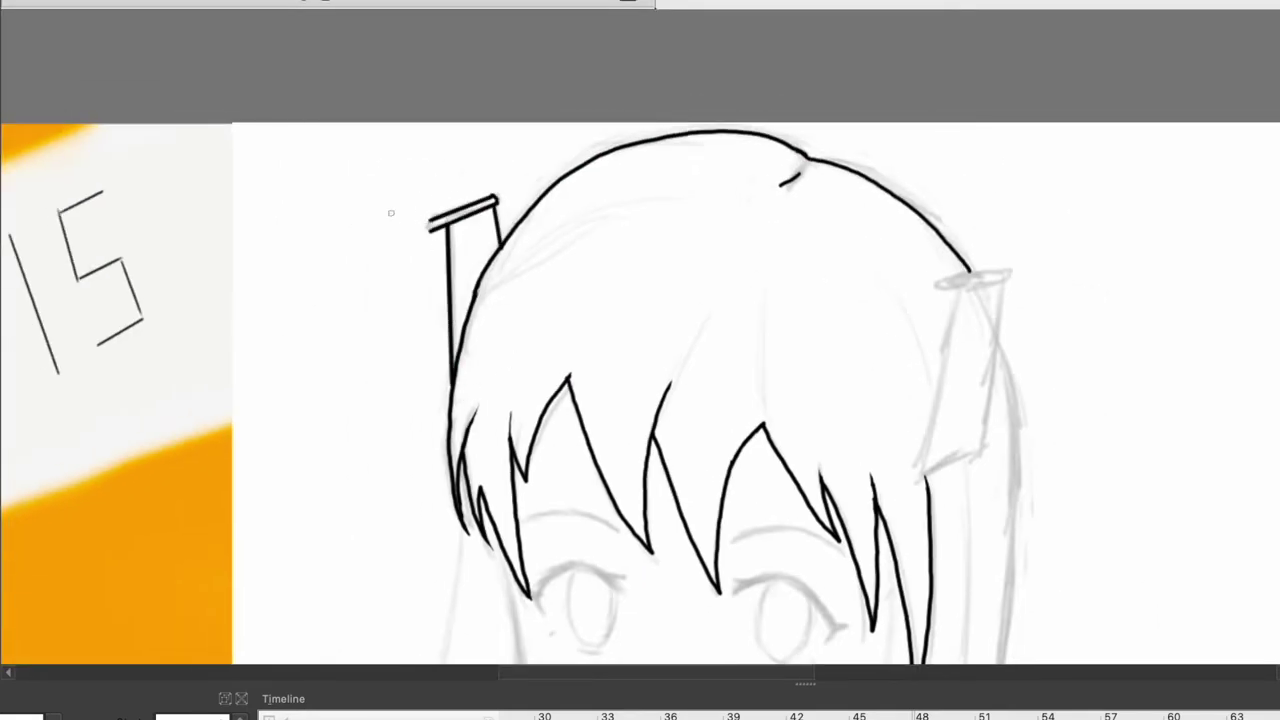
pyautogui.moveTo(469, 184); pyautogui.dragTo(110, 190)
pyautogui.scroll(1, 156, 215)
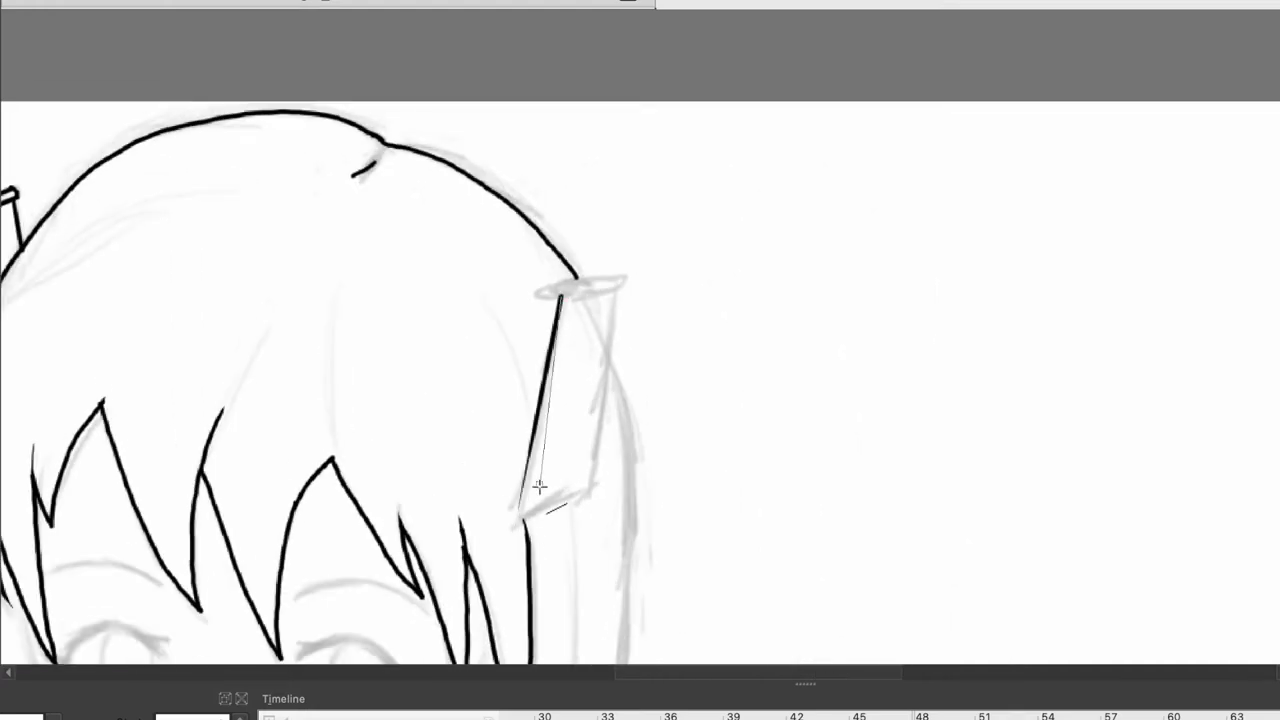
pyautogui.moveTo(617, 288); pyautogui.dragTo(588, 495)
pyautogui.moveTo(550, 296)
pyautogui.mouseDown()
pyautogui.moveTo(599, 418)
pyautogui.moveTo(622, 278)
pyautogui.mouseUp()
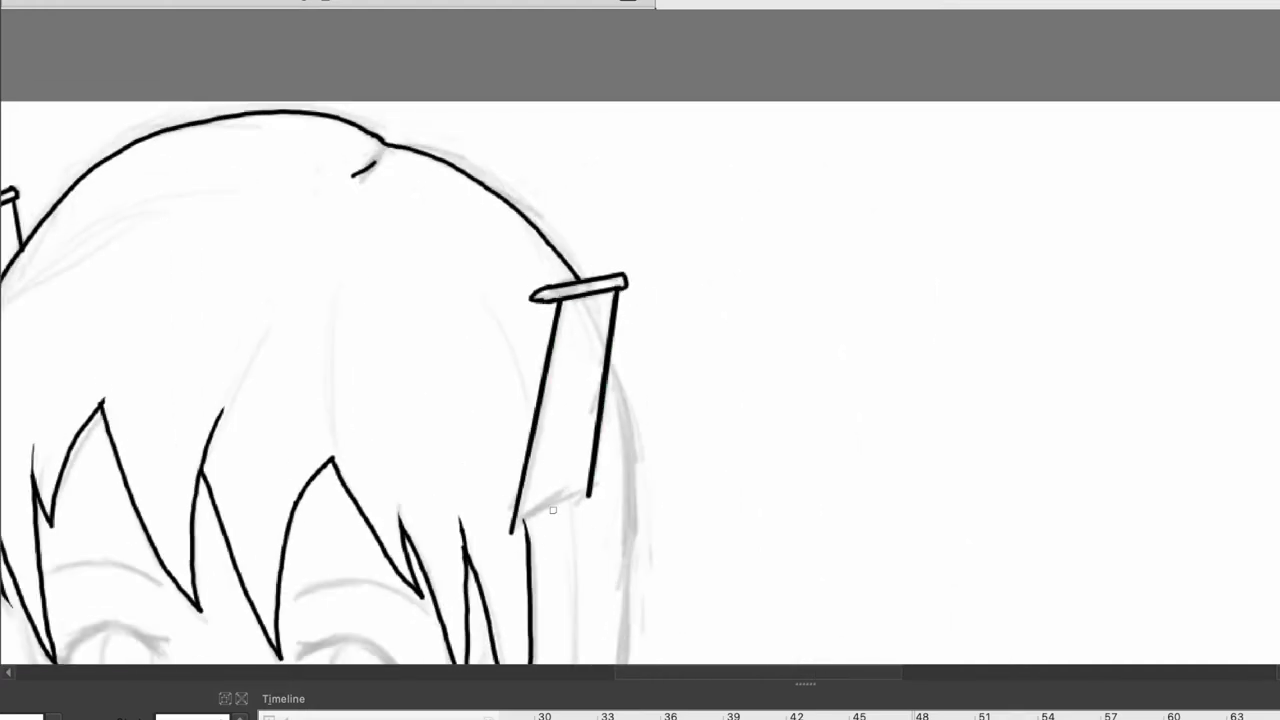
# Ink the face contour from the cheek beside the bangs down to the pointed chin and up the opposite jaw
pyautogui.scroll(-3, 549, 511)
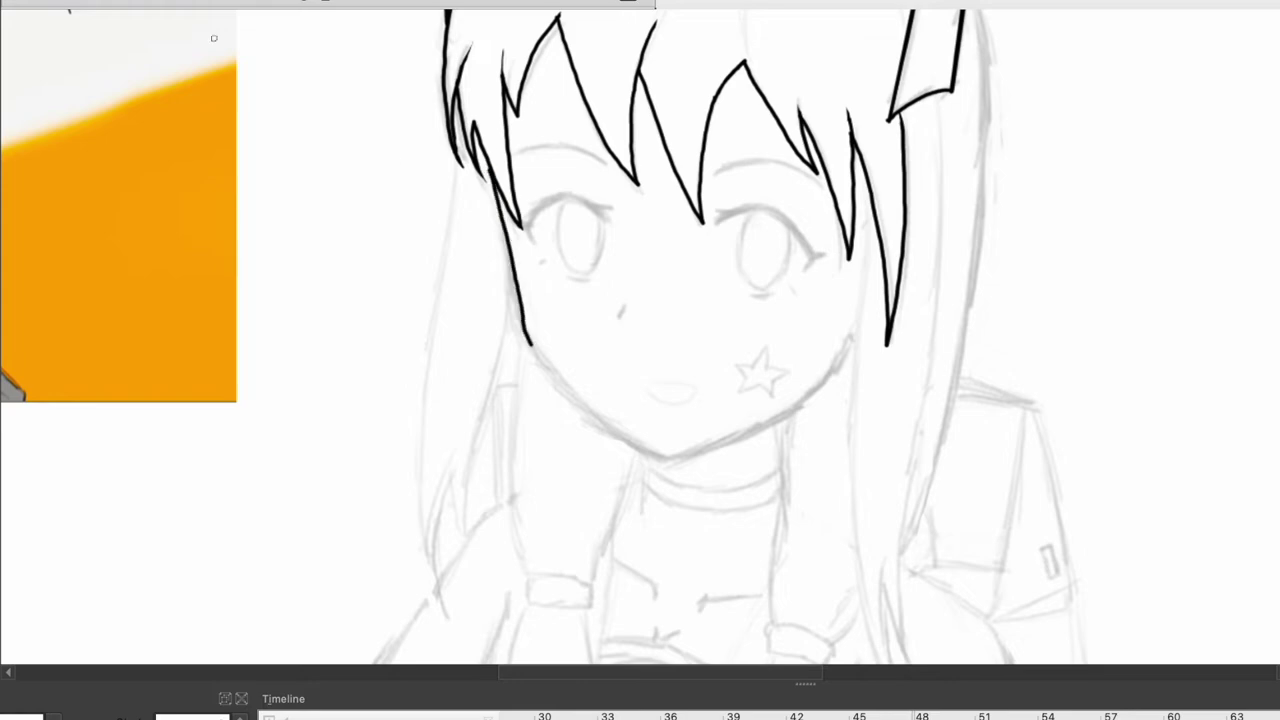
pyautogui.scroll(2, 610, 172)
pyautogui.moveTo(420, 160); pyautogui.dragTo(612, 570)
pyautogui.hotkey('ctrl', 'z')
pyautogui.moveTo(426, 198)
pyautogui.mouseDown()
pyautogui.moveTo(470, 368)
pyautogui.moveTo(692, 605)
pyautogui.mouseUp()
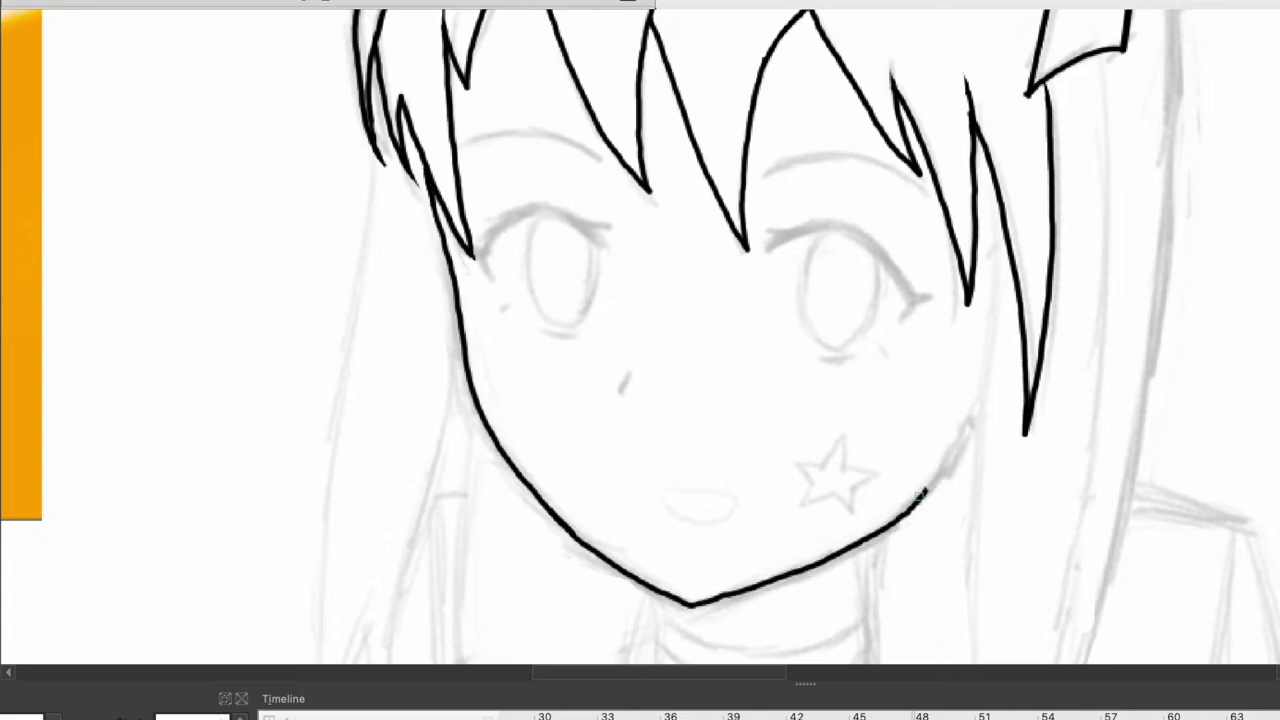
# Ink the long pointed hair locks hanging on both sides of the face
pyautogui.moveTo(942, 198)
pyautogui.mouseDown()
pyautogui.moveTo(1012, 124)
pyautogui.moveTo(1170, 95)
pyautogui.mouseUp()
pyautogui.moveTo(636, 12)
pyautogui.mouseDown()
pyautogui.moveTo(613, 517)
pyautogui.moveTo(712, 258)
pyautogui.moveTo(697, 350)
pyautogui.moveTo(745, 590)
pyautogui.mouseUp()
pyautogui.scroll(-2, 712, 258)
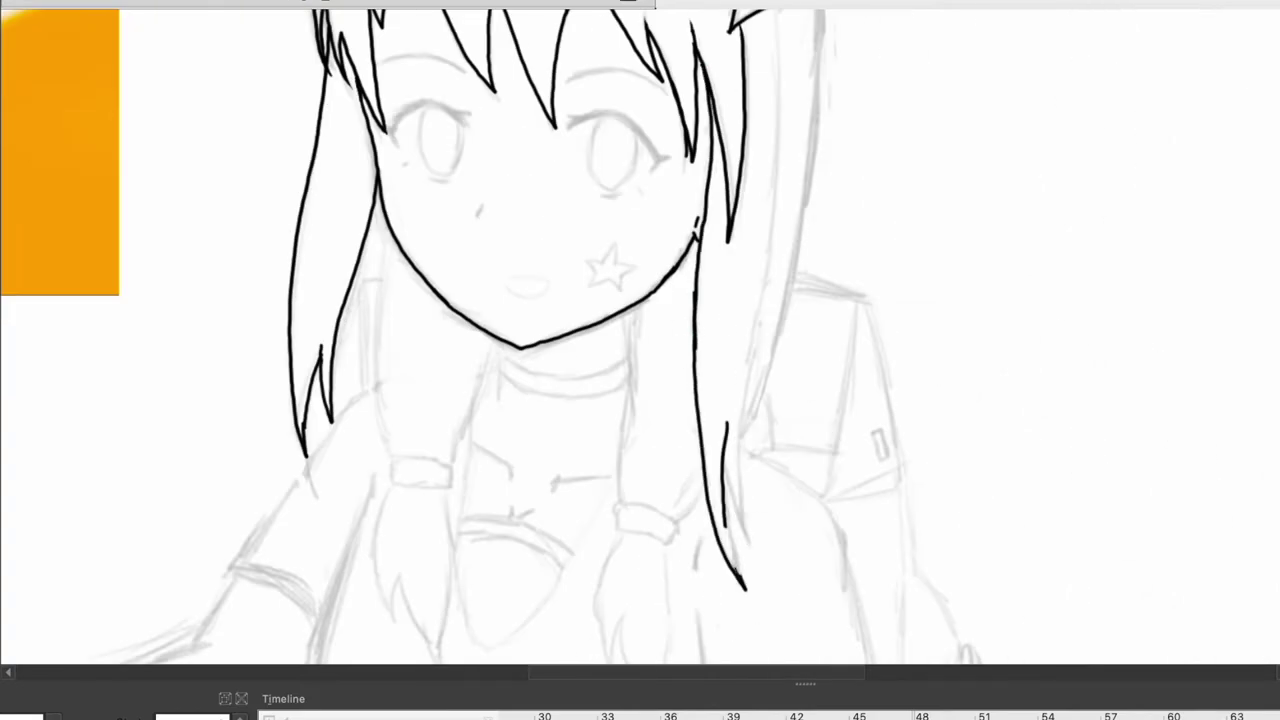
pyautogui.scroll(-2, 748, 544)
# Ink both sides of the neck and the two curved lines of the choker beneath the chin
pyautogui.scroll(3, 914, 366)
pyautogui.moveTo(857, 270); pyautogui.dragTo(863, 412)
pyautogui.moveTo(1137, 215); pyautogui.dragTo(1137, 286)
pyautogui.moveTo(866, 318); pyautogui.dragTo(1137, 312)
pyautogui.moveTo(871, 384); pyautogui.dragTo(1140, 384)
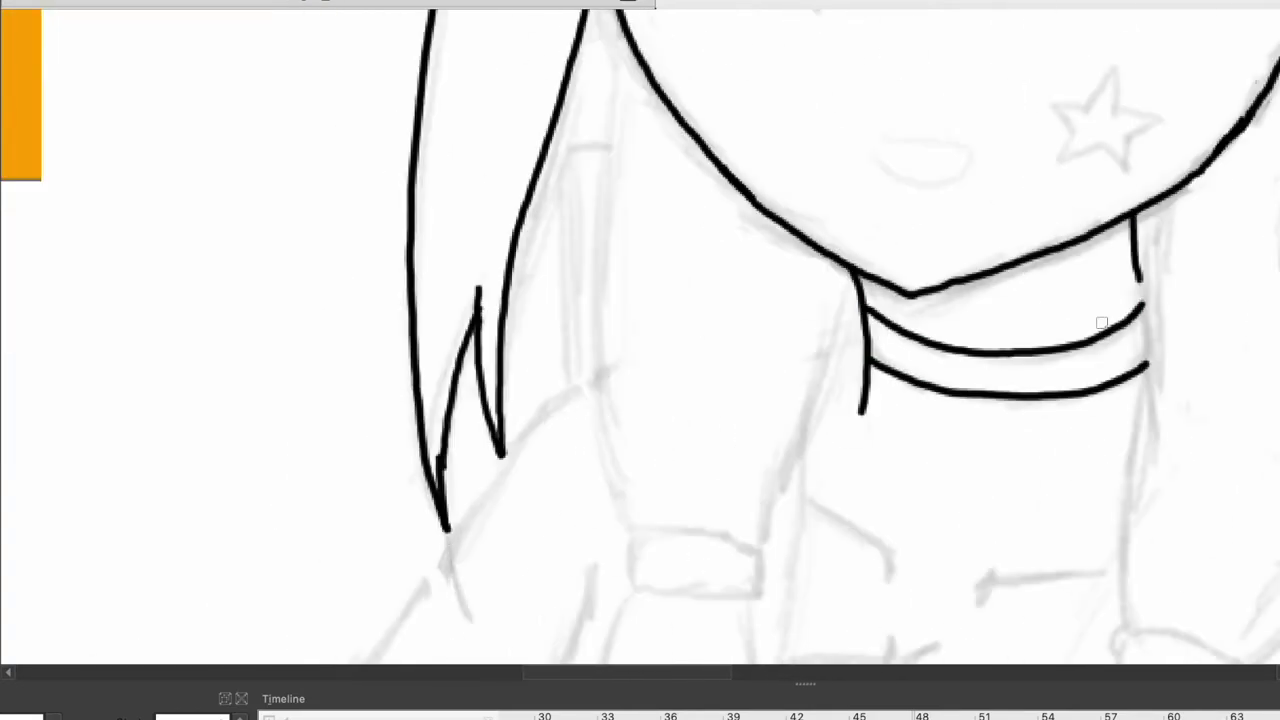
# Ink the tied front hair lock left of the neck, including its hair band and forked tail
pyautogui.scroll(-2, 817, 278)
pyautogui.moveTo(817, 278); pyautogui.dragTo(823, 383)
pyautogui.moveTo(940, 256); pyautogui.dragTo(892, 390)
pyautogui.scroll(3, 892, 390)
pyautogui.moveTo(615, 355); pyautogui.dragTo(788, 430)
pyautogui.scroll(-1, 788, 430)
pyautogui.moveTo(605, 430)
pyautogui.mouseDown()
pyautogui.moveTo(652, 458)
pyautogui.moveTo(727, 246)
pyautogui.mouseUp()
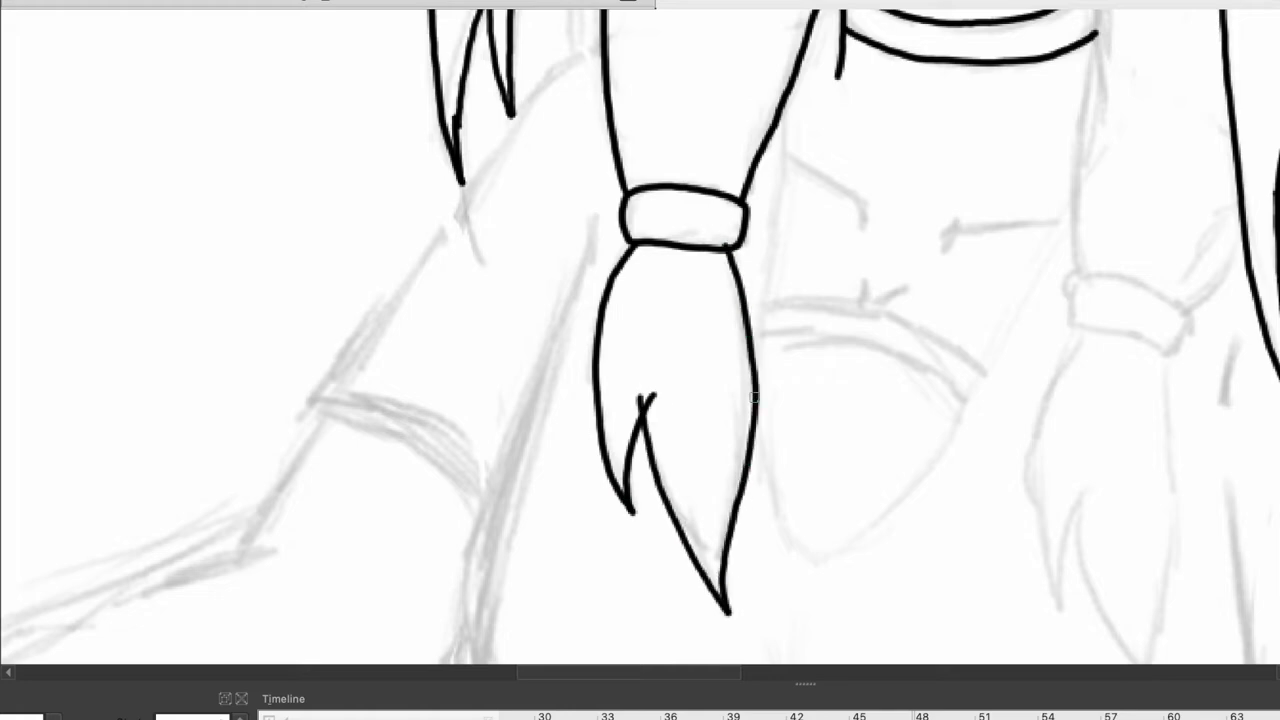
pyautogui.moveTo(757, 412); pyautogui.dragTo(747, 516)
pyautogui.scroll(-1, 895, 496)
# Ink the outer strands of the long hair on the right and the upper edge of the right front lock
pyautogui.scroll(2, 895, 496)
pyautogui.moveTo(776, 128); pyautogui.dragTo(754, 394)
pyautogui.scroll(-2, 754, 394)
pyautogui.scroll(1, 754, 394)
pyautogui.moveTo(736, 140); pyautogui.dragTo(706, 448)
pyautogui.scroll(-3, 706, 448)
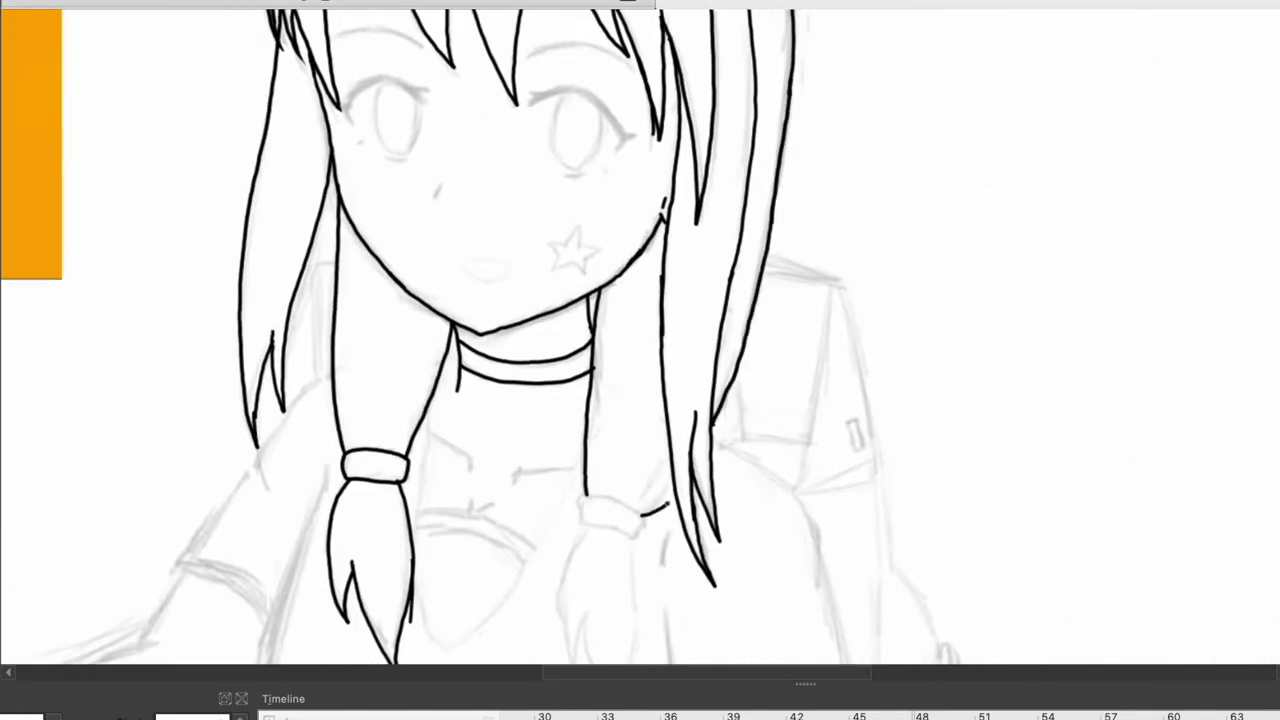
# Ink the hair band and the forked tail of the right front lock
pyautogui.scroll(2, 1090, 295)
pyautogui.moveTo(565, 500); pyautogui.dragTo(665, 545)
pyautogui.scroll(-3, 665, 545)
pyautogui.moveTo(686, 260); pyautogui.dragTo(737, 543)
pyautogui.moveTo(777, 272); pyautogui.dragTo(748, 555)
pyautogui.scroll(-2, 748, 555)
# Ink the narrow piece of back gear visible between the hair locks on the left
pyautogui.scroll(4, 600, 345)
pyautogui.moveTo(630, 340); pyautogui.dragTo(596, 344)
pyautogui.moveTo(597, 424); pyautogui.dragTo(600, 536)
# Ink the deep V-shaped neckline and the double-lined band of the undershirt inside it
pyautogui.scroll(-3, 600, 536)
pyautogui.moveTo(905, 430); pyautogui.dragTo(740, 625)
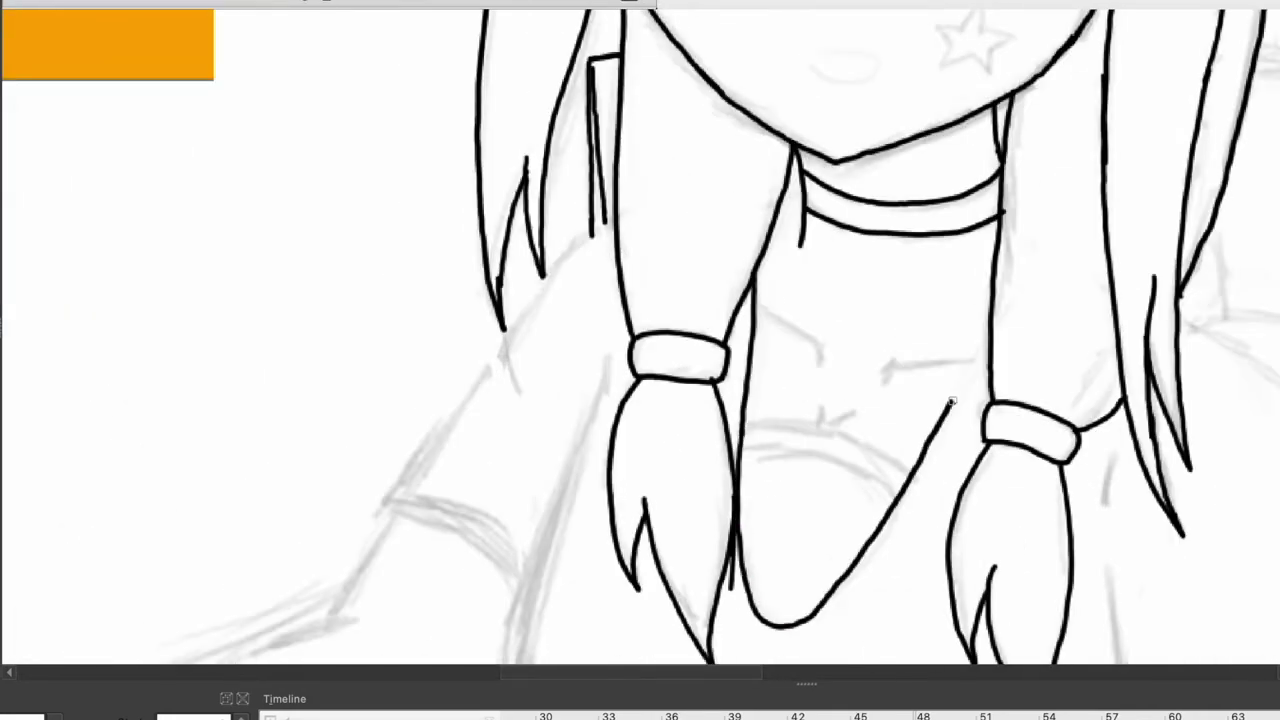
pyautogui.moveTo(985, 335); pyautogui.dragTo(908, 485)
pyautogui.scroll(3, 746, 171)
pyautogui.moveTo(795, 358); pyautogui.dragTo(545, 300)
pyautogui.moveTo(649, 245); pyautogui.dragTo(815, 320)
pyautogui.moveTo(700, 226); pyautogui.dragTo(722, 246)
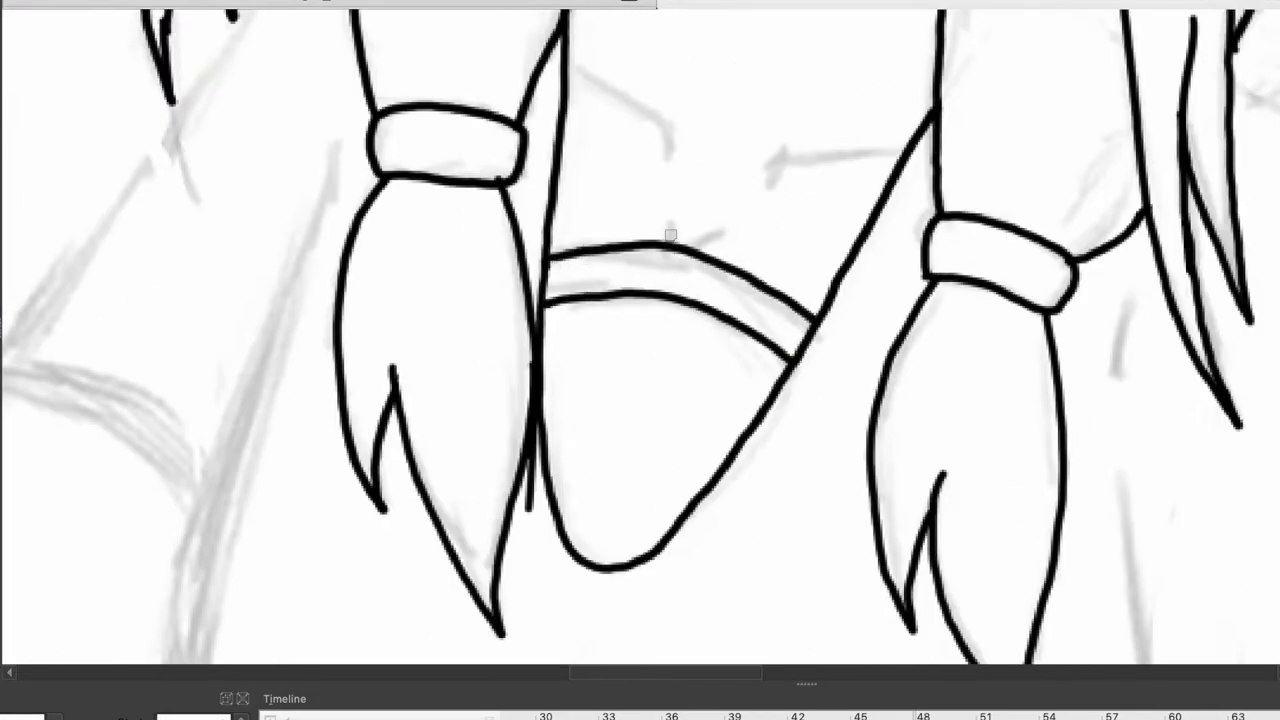
# Ink the shoulder, sleeve and cuff of the outstretched arm on the right and letter F-15 above the cuff
pyautogui.scroll(-2, 690, 285)
pyautogui.scroll(-1, 570, 199)
pyautogui.moveTo(740, 118); pyautogui.dragTo(945, 505)
pyautogui.moveTo(674, 348); pyautogui.dragTo(720, 580)
pyautogui.moveTo(702, 528); pyautogui.dragTo(910, 498)
pyautogui.moveTo(696, 500); pyautogui.dragTo(726, 489)
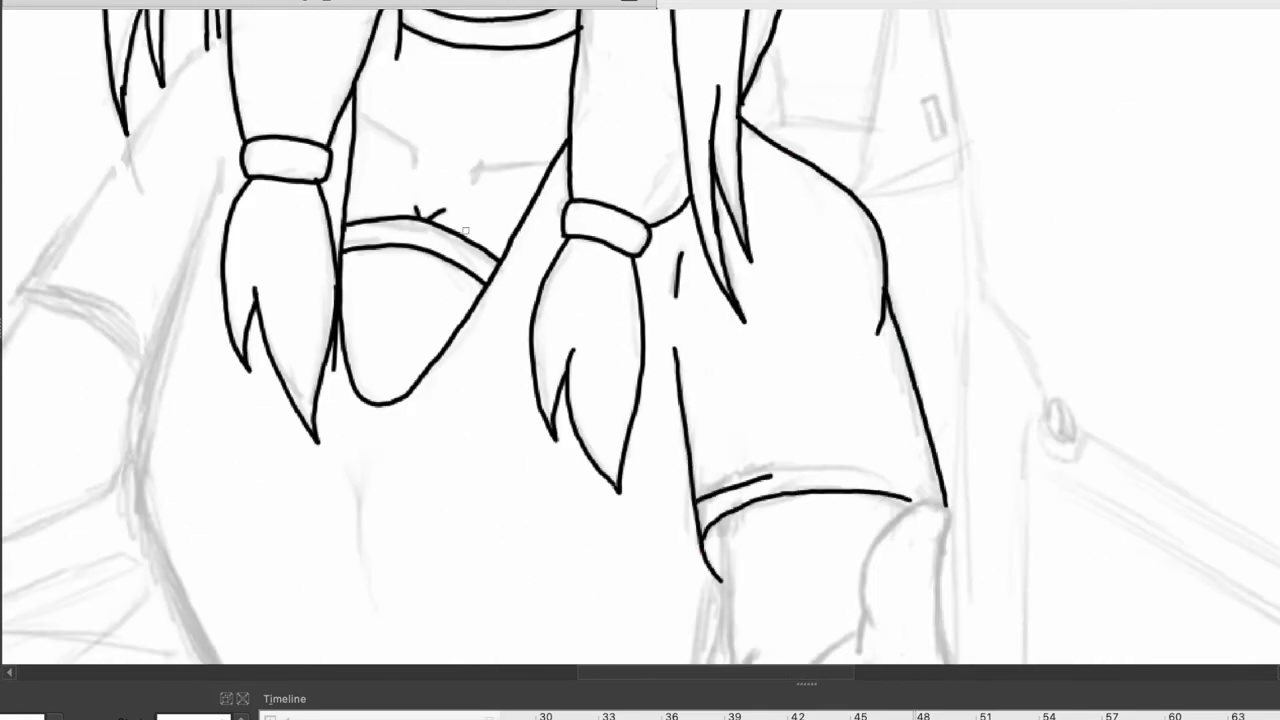
pyautogui.moveTo(862, 398); pyautogui.dragTo(912, 452)
# Ink the forearm, thumb and outer palm edge of the hand reaching forward
pyautogui.scroll(-3, 862, 400)
pyautogui.scroll(-2, 700, 400)
pyautogui.moveTo(670, 222)
pyautogui.mouseDown()
pyautogui.moveTo(704, 414)
pyautogui.moveTo(822, 338)
pyautogui.mouseUp()
pyautogui.scroll(2, 740, 400)
pyautogui.scroll(-1, 793, 452)
pyautogui.moveTo(826, 200); pyautogui.dragTo(865, 468)
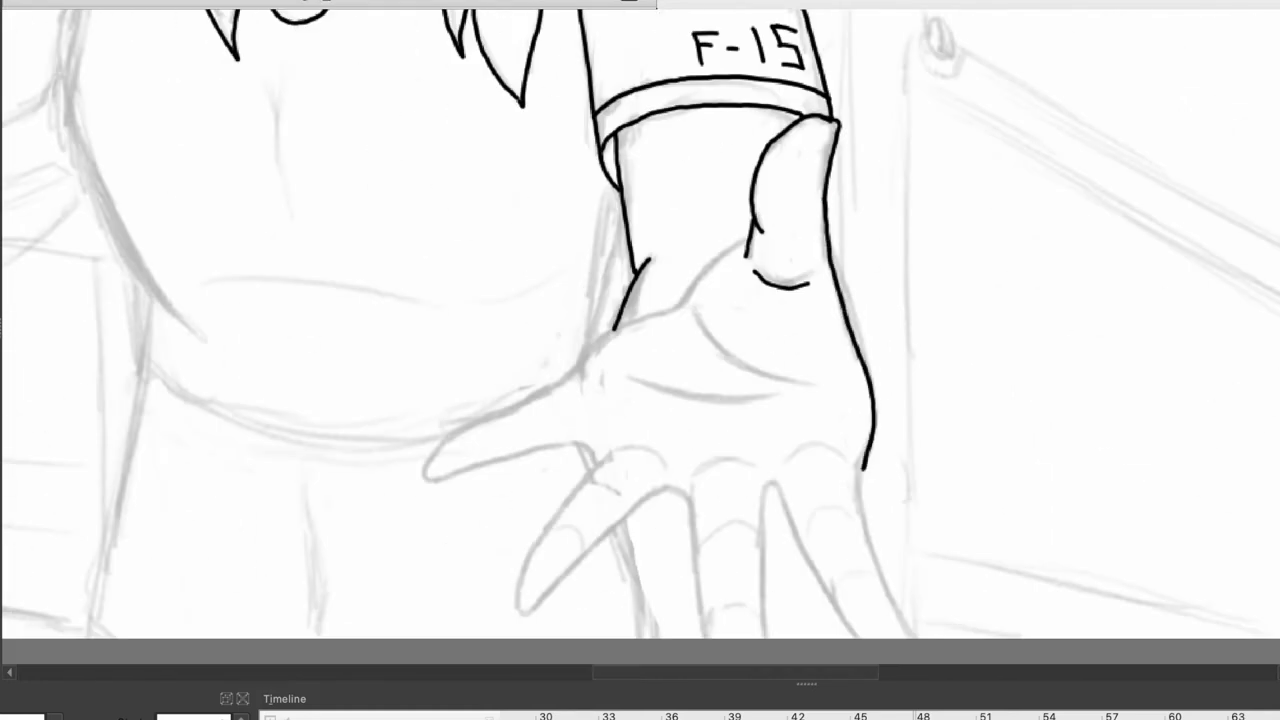
# Ink the spread fingers, the palm creases and the short lines at the finger bases of the reaching hand
pyautogui.hscroll(-3, 797, 549)
pyautogui.moveTo(800, 497); pyautogui.dragTo(866, 636)
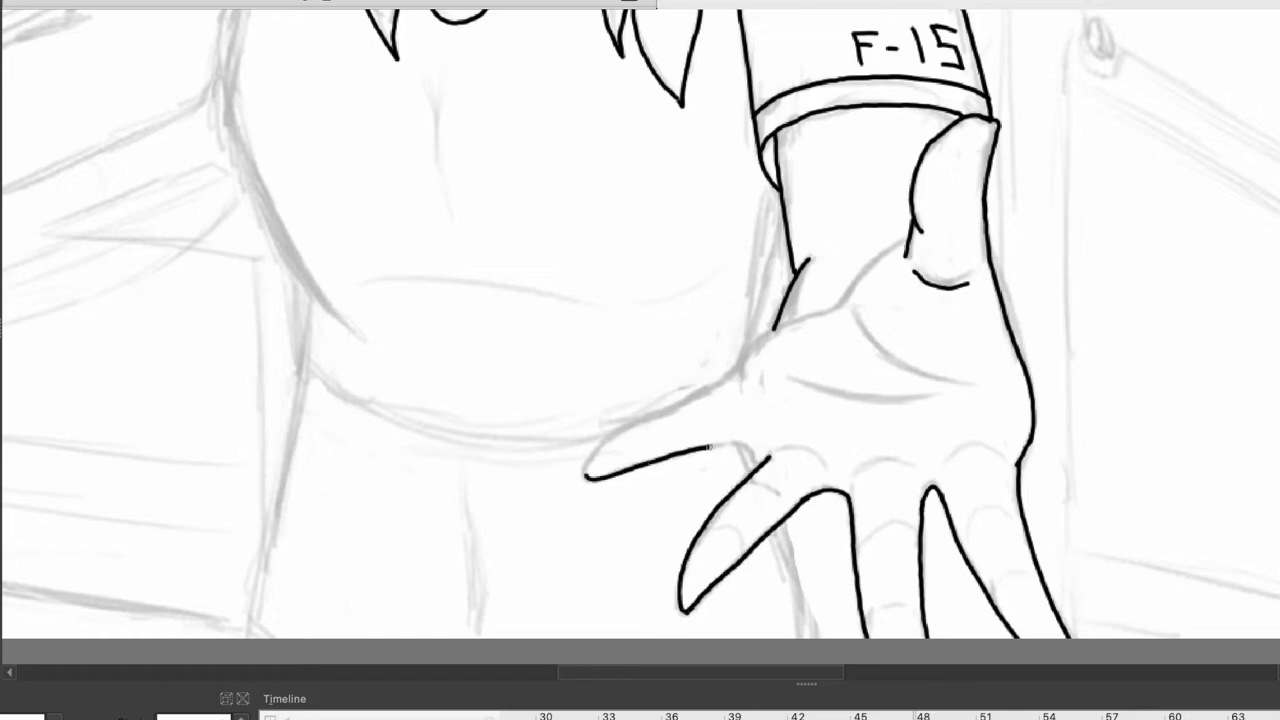
pyautogui.moveTo(856, 306); pyautogui.dragTo(888, 352)
pyautogui.moveTo(790, 384); pyautogui.dragTo(926, 394)
pyautogui.scroll(-2, 826, 390)
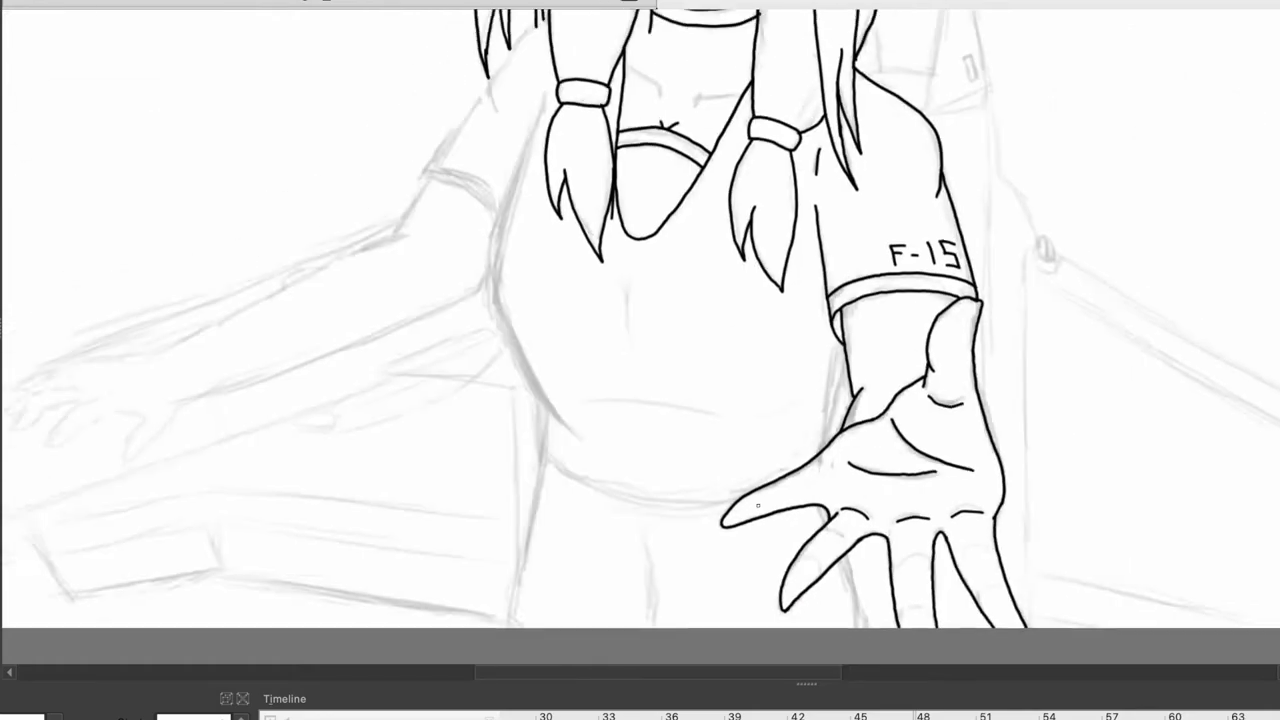
# Ink the left sleeve with its cuff, the side of the torso, the waistline and the hip edge
pyautogui.scroll(2, 780, 350)
pyautogui.moveTo(657, 547); pyautogui.dragTo(725, 580)
pyautogui.scroll(2, 725, 580)
pyautogui.moveTo(558, 226); pyautogui.dragTo(630, 612)
pyautogui.scroll(2, 630, 612)
pyautogui.scroll(-3, 640, 400)
pyautogui.scroll(3, 716, 52)
pyautogui.scroll(1, 716, 52)
pyautogui.moveTo(726, 230); pyautogui.dragTo(686, 515)
pyautogui.scroll(-2, 686, 515)
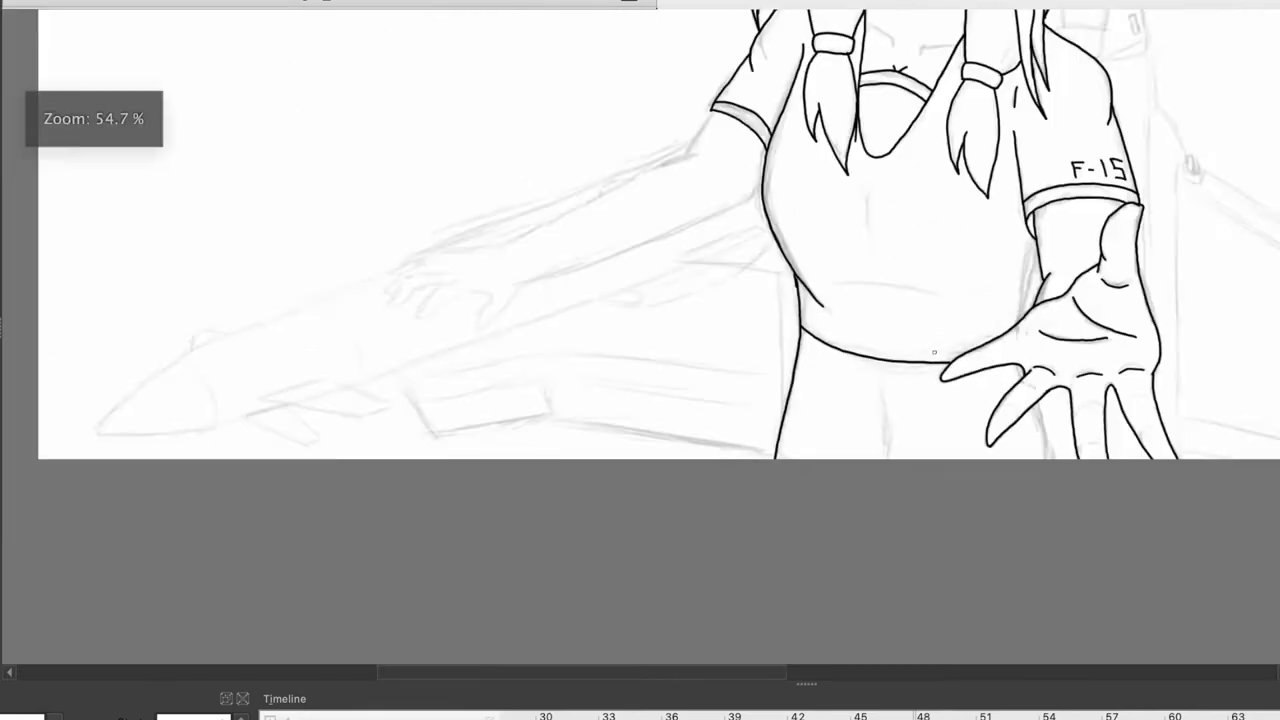
# Ink the short fold below the neckline and the crease line beneath the waist
pyautogui.scroll(3, 924, 378)
pyautogui.scroll(3, 583, 378)
pyautogui.scroll(-2, 840, 147)
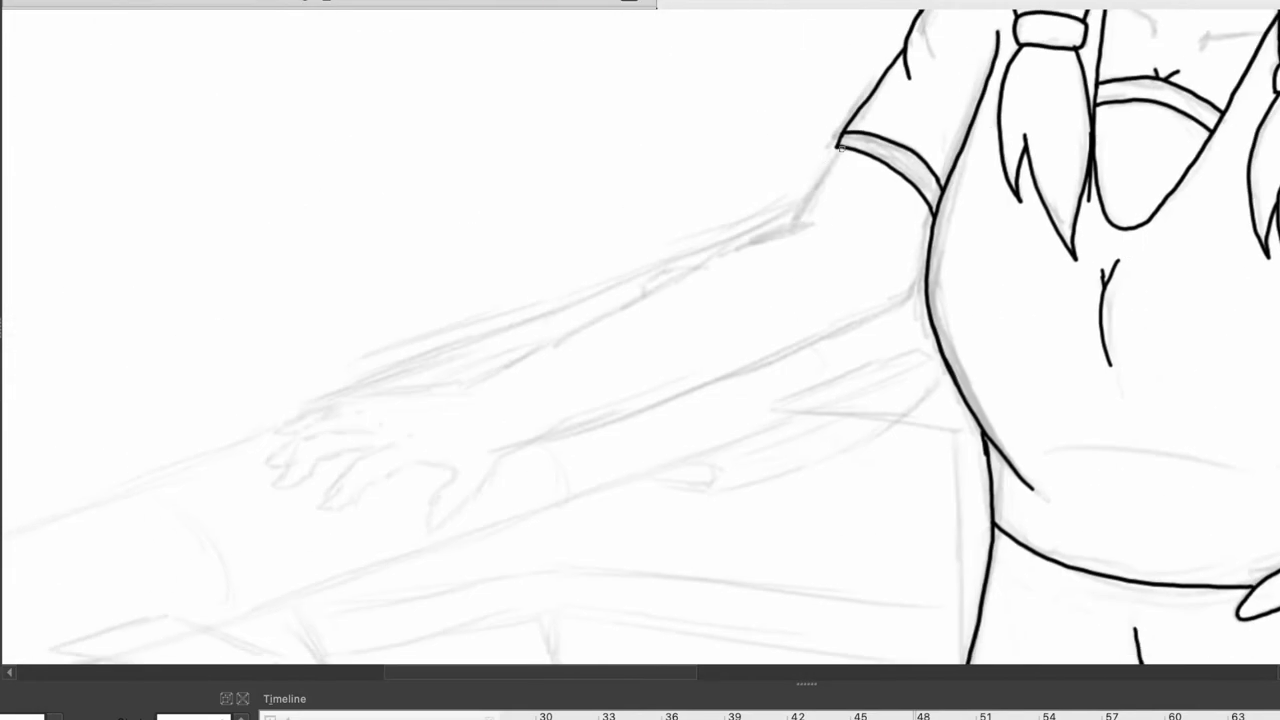
# Ink the upper and lower edges of the left arm from the cuff to the wrist
pyautogui.moveTo(470, 382); pyautogui.dragTo(790, 228)
pyautogui.hotkey('ctrl', 'z')
pyautogui.moveTo(470, 380); pyautogui.dragTo(812, 222)
pyautogui.moveTo(504, 450)
pyautogui.mouseDown()
pyautogui.moveTo(910, 297)
pyautogui.moveTo(838, 442)
pyautogui.mouseUp()
# Ink the hand of the left arm, including its thumb, curled fingers, fingernails and knuckle dots
pyautogui.scroll(2, 908, 296)
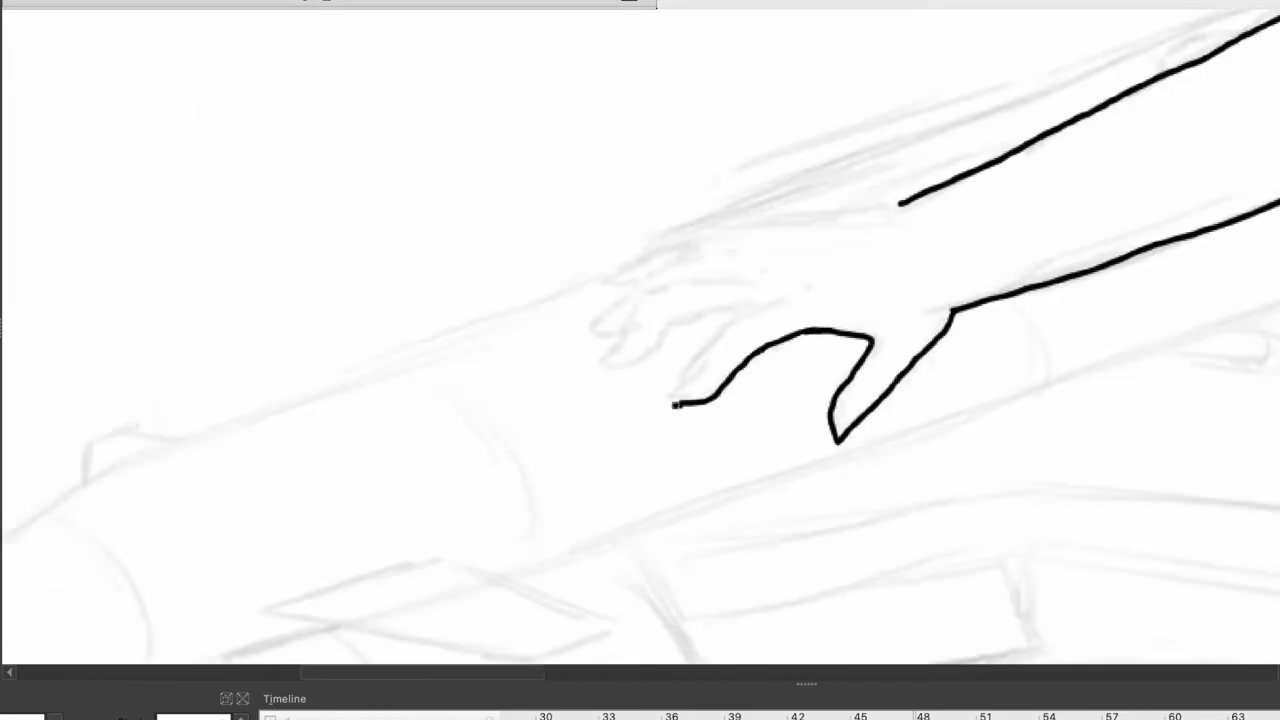
pyautogui.moveTo(760, 290); pyautogui.dragTo(690, 283)
pyautogui.moveTo(617, 373); pyautogui.dragTo(664, 298)
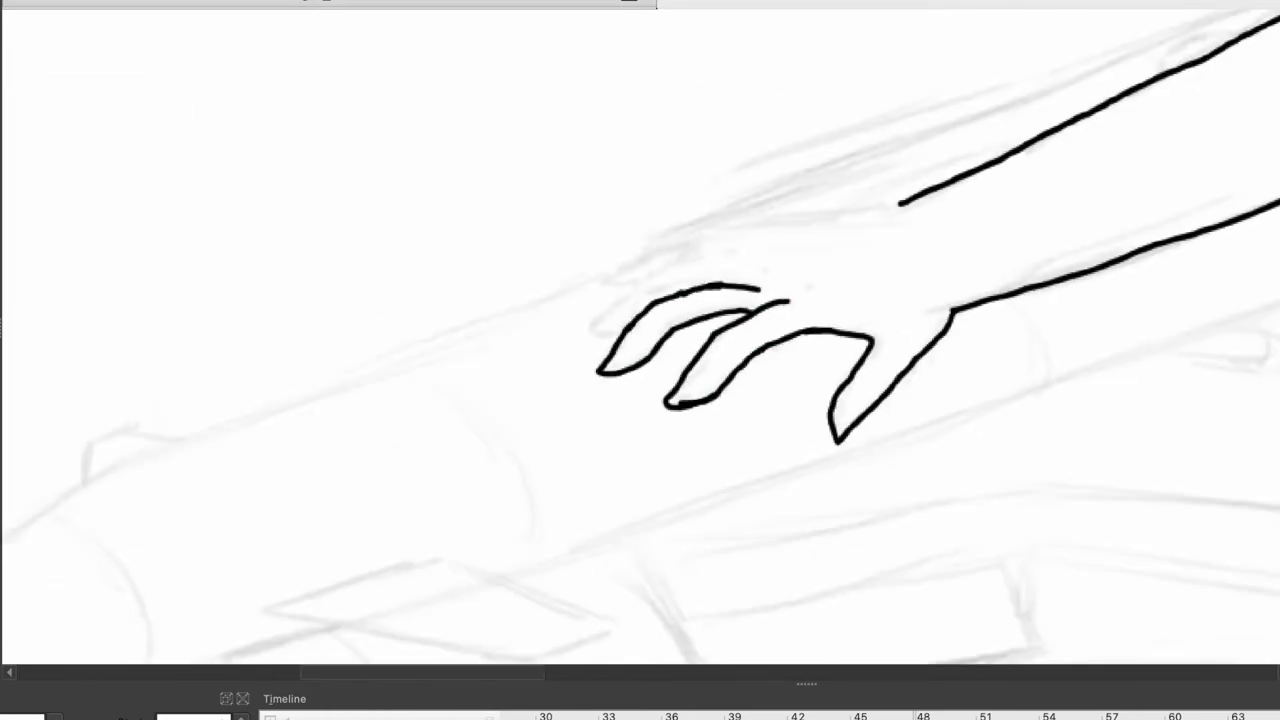
pyautogui.moveTo(854, 412); pyautogui.dragTo(869, 494)
pyautogui.moveTo(596, 332); pyautogui.dragTo(912, 287)
pyautogui.scroll(-2, 629, 271)
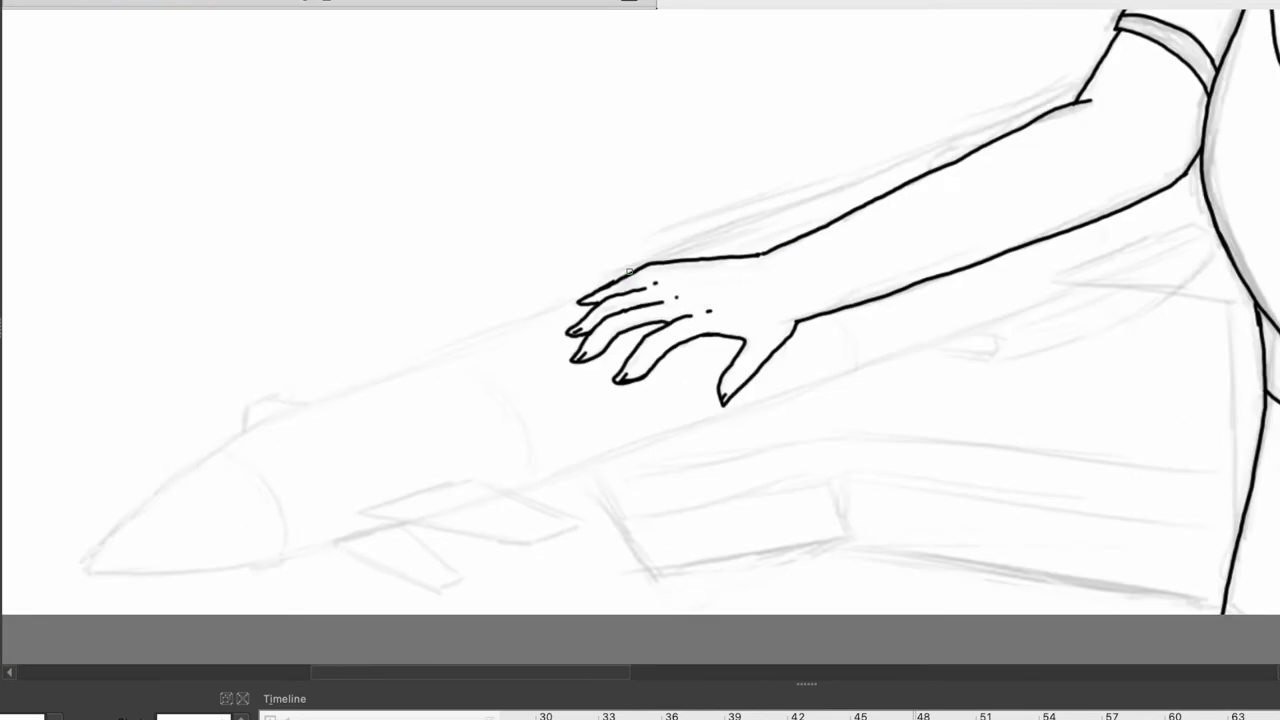
# Ink the angular aircraft gear behind the right shoulder, with its slanted panel and small rectangle
pyautogui.moveTo(722, 510); pyautogui.dragTo(300, 700)
pyautogui.moveTo(833, 185); pyautogui.dragTo(874, 471)
pyautogui.scroll(-3, 874, 471)
pyautogui.moveTo(870, 214); pyautogui.dragTo(891, 337)
pyautogui.scroll(-2, 891, 337)
pyautogui.moveTo(880, 208); pyautogui.dragTo(891, 371)
pyautogui.scroll(-1, 877, 543)
pyautogui.scroll(1, 877, 543)
pyautogui.moveTo(877, 543); pyautogui.dragTo(800, 700)
# Ink the long vertical edges of the aircraft body beside the reaching arm and the curve leading to the wing
pyautogui.scroll(3, 800, 700)
pyautogui.moveTo(722, 222); pyautogui.dragTo(535, 492)
pyautogui.moveTo(750, 458)
pyautogui.mouseDown()
pyautogui.moveTo(760, 510)
pyautogui.moveTo(790, 476)
pyautogui.mouseUp()
pyautogui.scroll(2, 529, 371)
pyautogui.scroll(-2, 640, 360)
pyautogui.moveTo(640, 200); pyautogui.dragTo(640, 600)
pyautogui.scroll(2, 640, 360)
pyautogui.scroll(-2, 640, 360)
pyautogui.moveTo(640, 300); pyautogui.dragTo(656, 334)
pyautogui.scroll(-1, 811, 528)
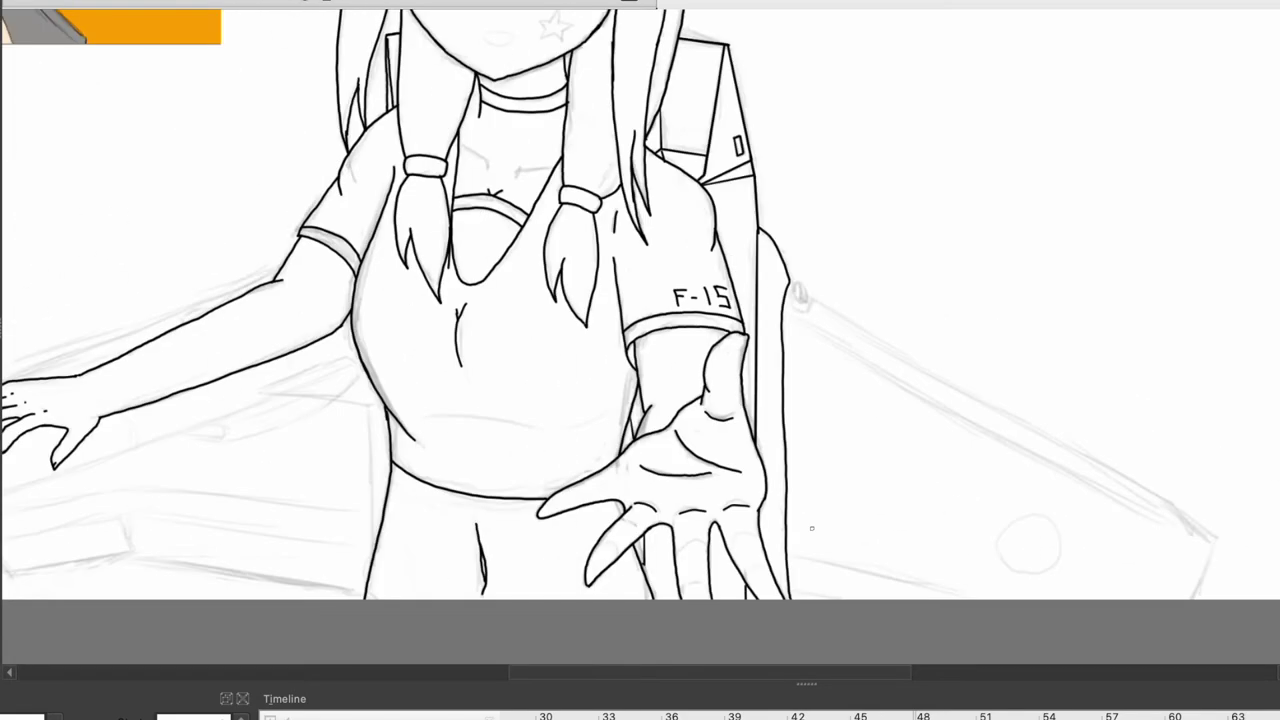
# Ink the right wing's long slanted edge, its parallel inner line, the wing tip and the small light at its root
pyautogui.scroll(2, 811, 528)
pyautogui.moveTo(811, 528); pyautogui.dragTo(448, 547)
pyautogui.moveTo(418, 145); pyautogui.dragTo(1112, 552)
pyautogui.moveTo(1078, 656); pyautogui.dragTo(1112, 553)
pyautogui.moveTo(420, 198); pyautogui.dragTo(1086, 566)
pyautogui.moveTo(418, 150); pyautogui.dragTo(430, 148)
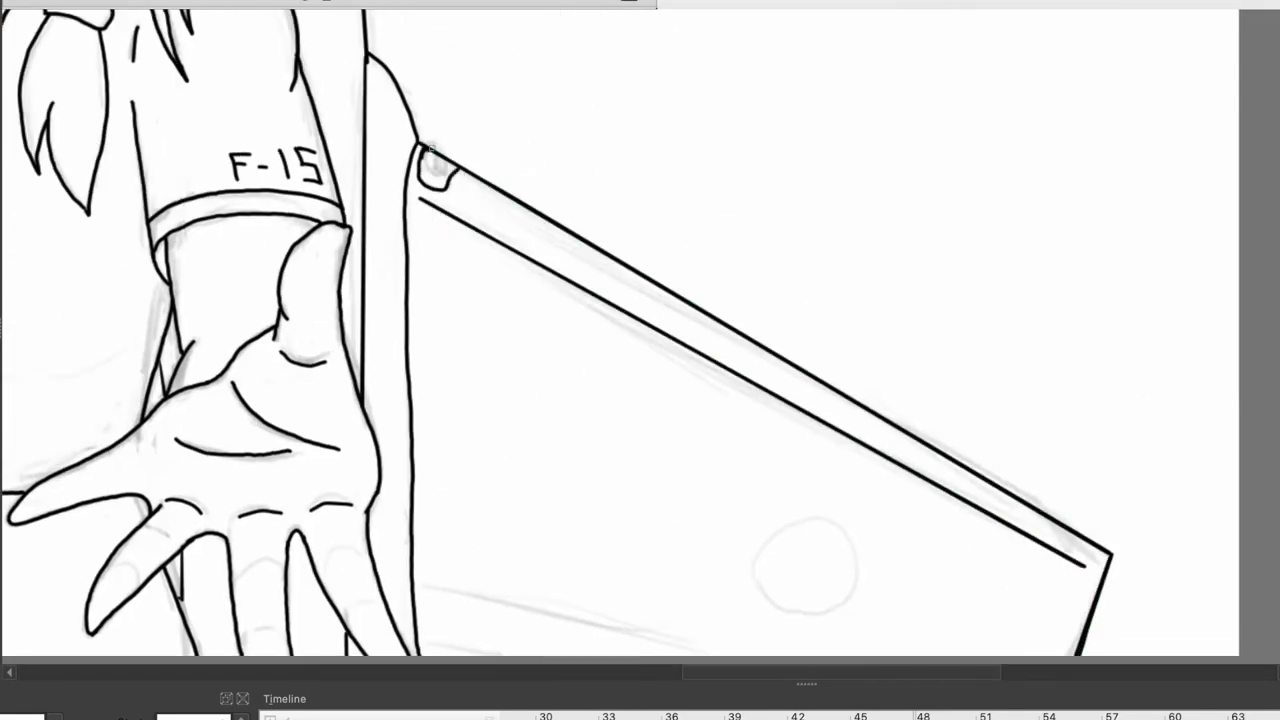
# Ink the vertical panel line and the lower seam lines on the right wing
pyautogui.scroll(-3, 640, 400)
pyautogui.moveTo(700, 466); pyautogui.dragTo(415, 414)
pyautogui.scroll(-1, 911, 427)
pyautogui.moveTo(668, 280); pyautogui.dragTo(676, 495)
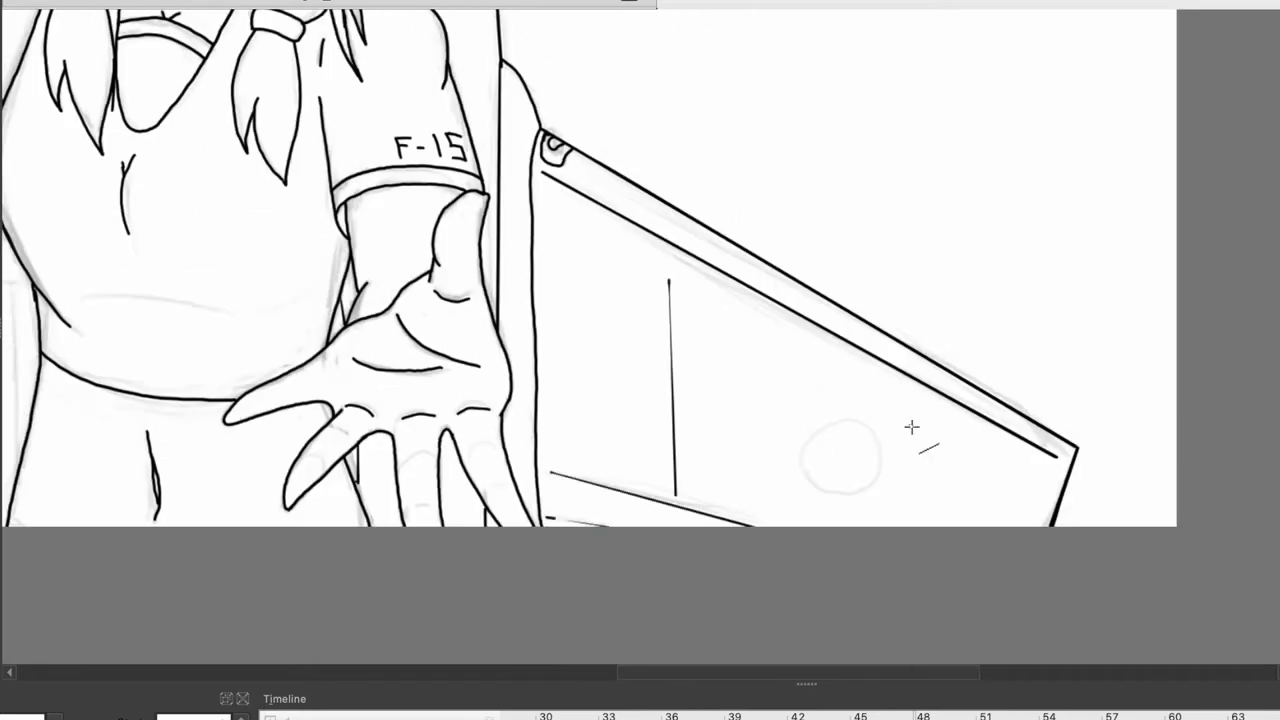
# Ink the long upper and lower fuselage edges behind the left arm and the small pod beneath them
pyautogui.scroll(-2, 911, 427)
pyautogui.scroll(1, 640, 409)
pyautogui.moveTo(314, 414); pyautogui.dragTo(643, 289)
pyautogui.moveTo(520, 462); pyautogui.dragTo(929, 309)
pyautogui.scroll(2, 929, 309)
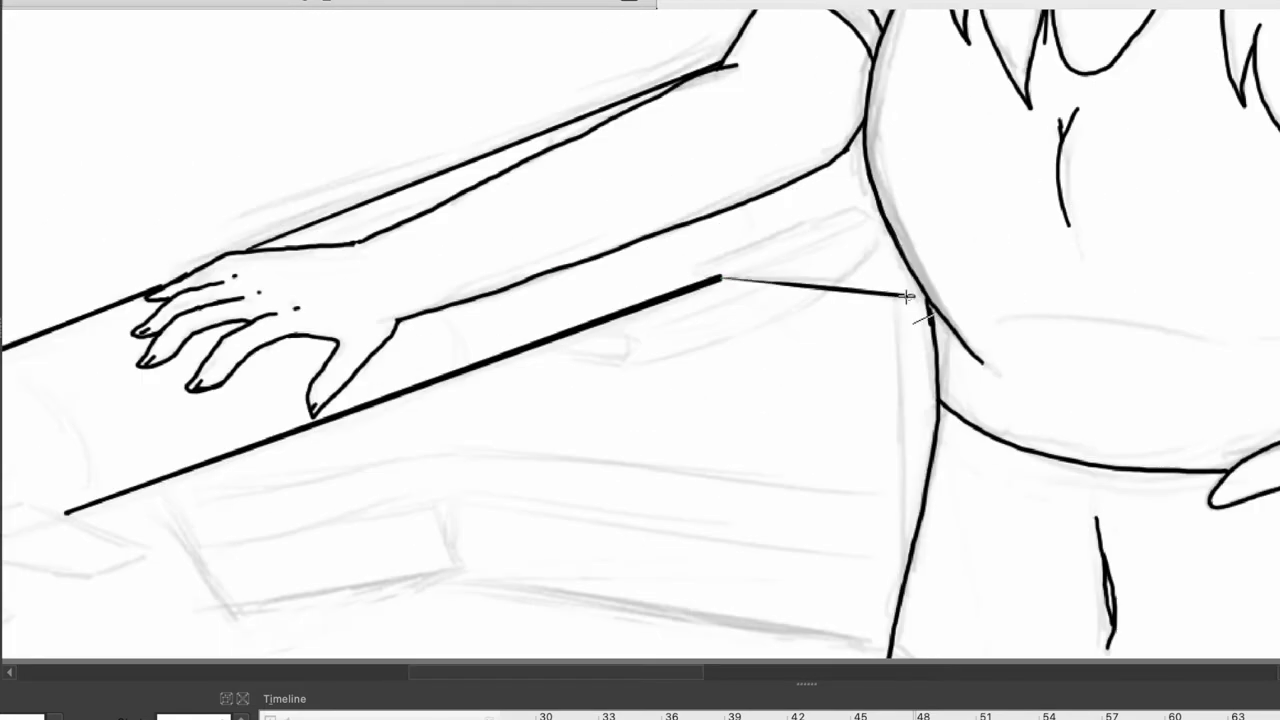
pyautogui.moveTo(836, 210); pyautogui.dragTo(696, 272)
pyautogui.moveTo(532, 349); pyautogui.dragTo(815, 298)
# Ink the small fins, the lower fuselage line and the pointed nose at the front of the aircraft body
pyautogui.scroll(2, 717, 309)
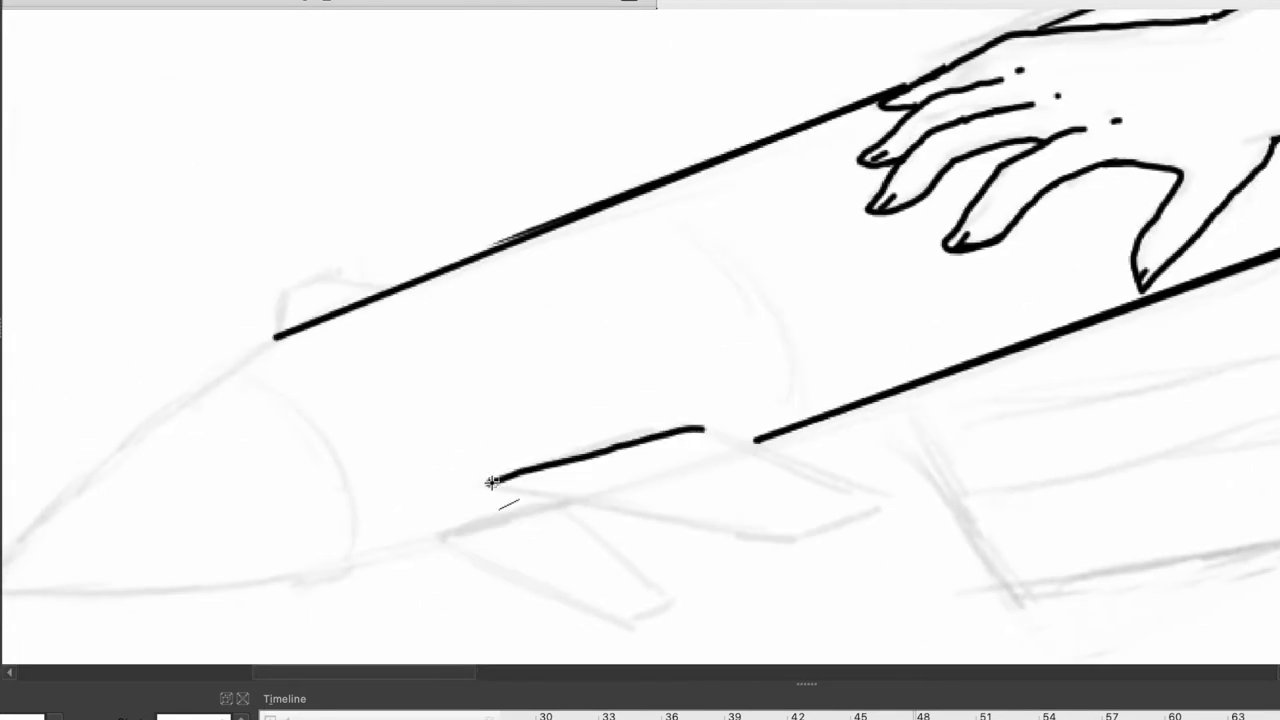
pyautogui.moveTo(700, 430); pyautogui.dragTo(491, 486)
pyautogui.moveTo(540, 530); pyautogui.dragTo(268, 590)
pyautogui.hscroll(-3, 425, 572)
pyautogui.moveTo(140, 572)
pyautogui.mouseDown()
pyautogui.moveTo(432, 320)
pyautogui.moveTo(492, 286)
pyautogui.moveTo(533, 361)
pyautogui.mouseUp()
# Ink the angled front and lower edges of the left wing below the fuselage
pyautogui.scroll(-2, 490, 285)
pyautogui.scroll(2, 484, 250)
pyautogui.hscroll(3, 400, 364)
pyautogui.scroll(-1, 533, 361)
pyautogui.scroll(2, 790, 410)
pyautogui.scroll(-3, 778, 404)
pyautogui.moveTo(239, 557); pyautogui.dragTo(772, 578)
pyautogui.moveTo(237, 555); pyautogui.dragTo(192, 438)
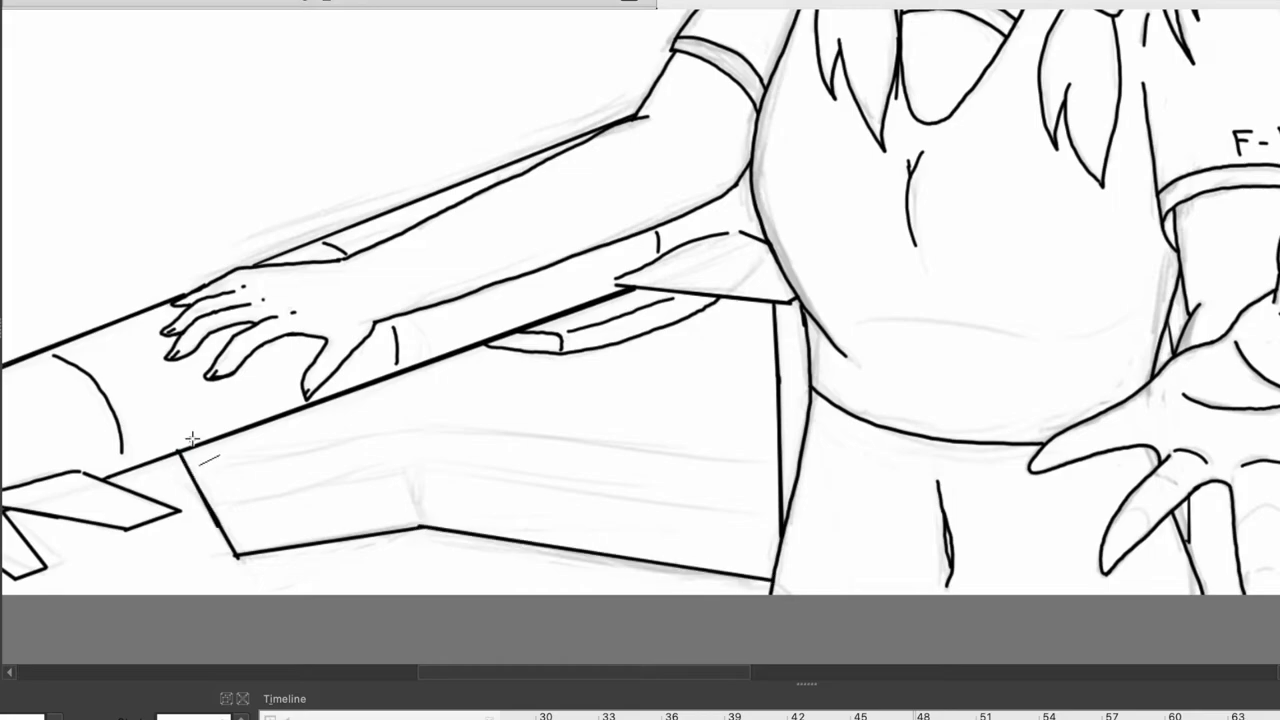
# Ink the inner panel lines along the left wing
pyautogui.scroll(2, 197, 505)
pyautogui.hscroll(4, 150, 560)
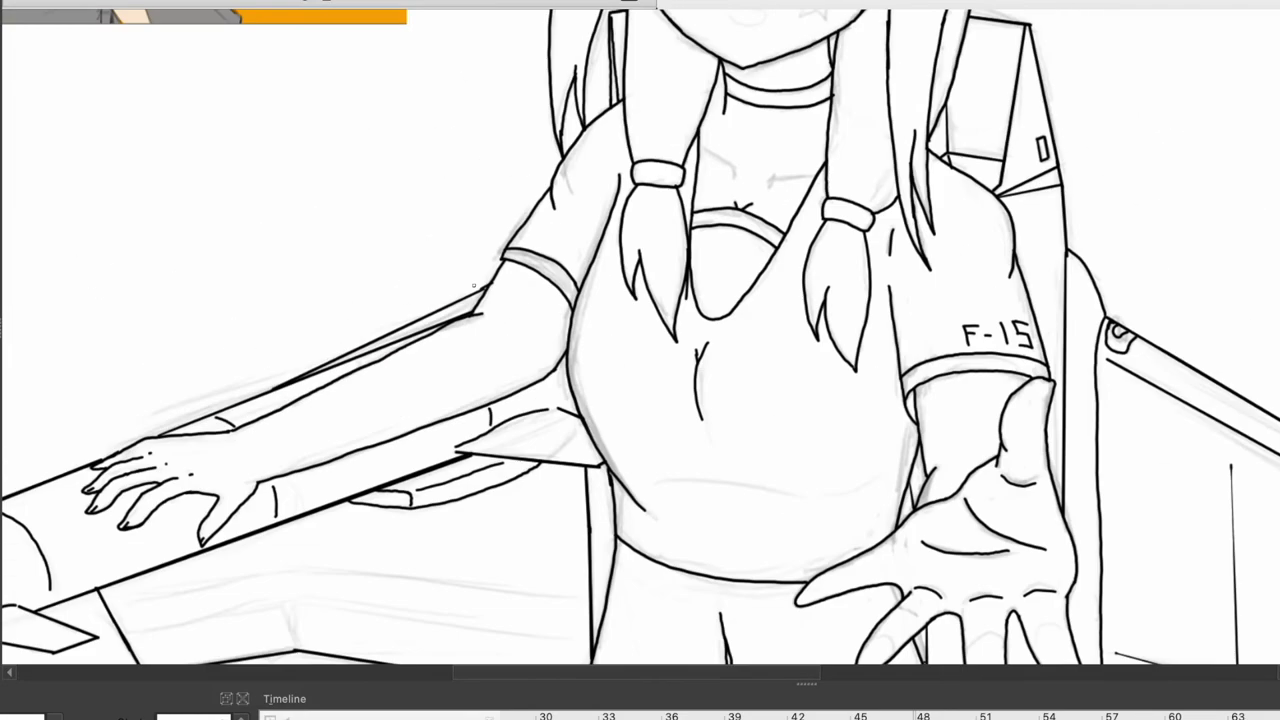
pyautogui.moveTo(108, 612); pyautogui.dragTo(596, 560)
pyautogui.moveTo(76, 530); pyautogui.dragTo(486, 509)
# Ink the collarbones and the sideways 15 marking on the gear behind the right shoulder
pyautogui.scroll(6, 608, 457)
pyautogui.scroll(-2, 854, 262)
pyautogui.scroll(2, 854, 262)
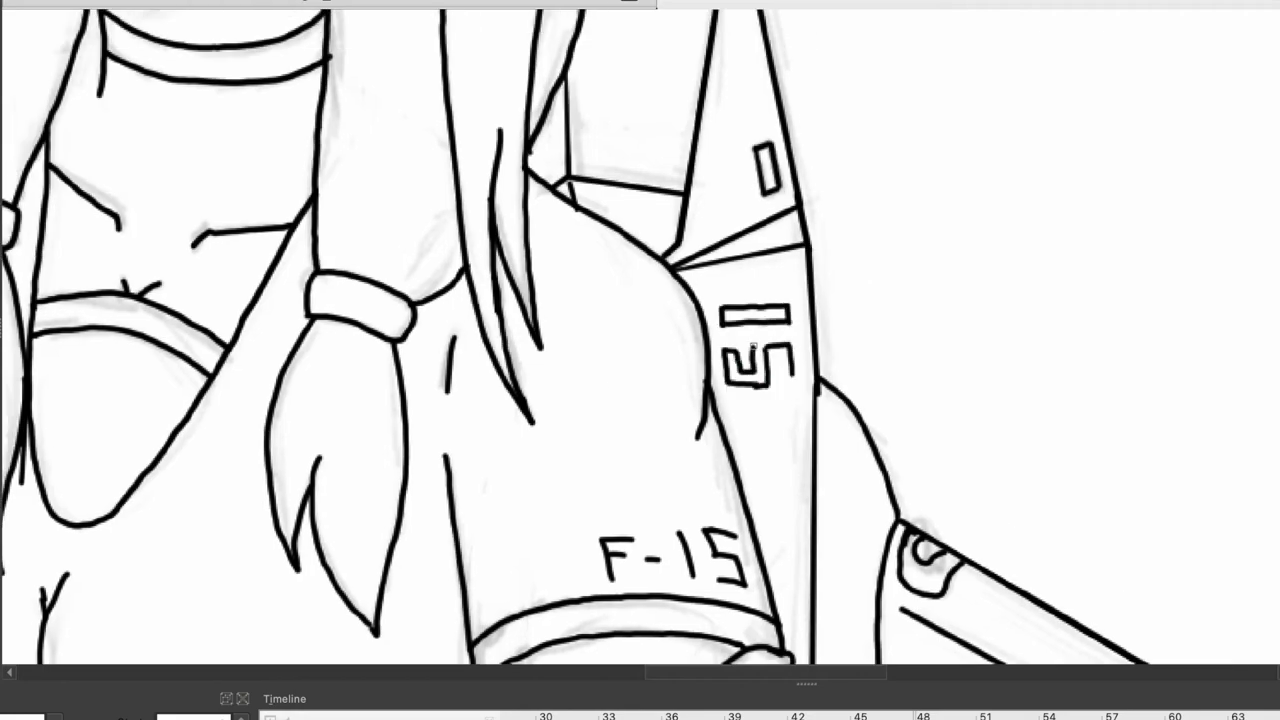
# Ink the loose inner strand lines across the crown and sides of the hair
pyautogui.scroll(-4, 796, 354)
pyautogui.scroll(5, 531, 85)
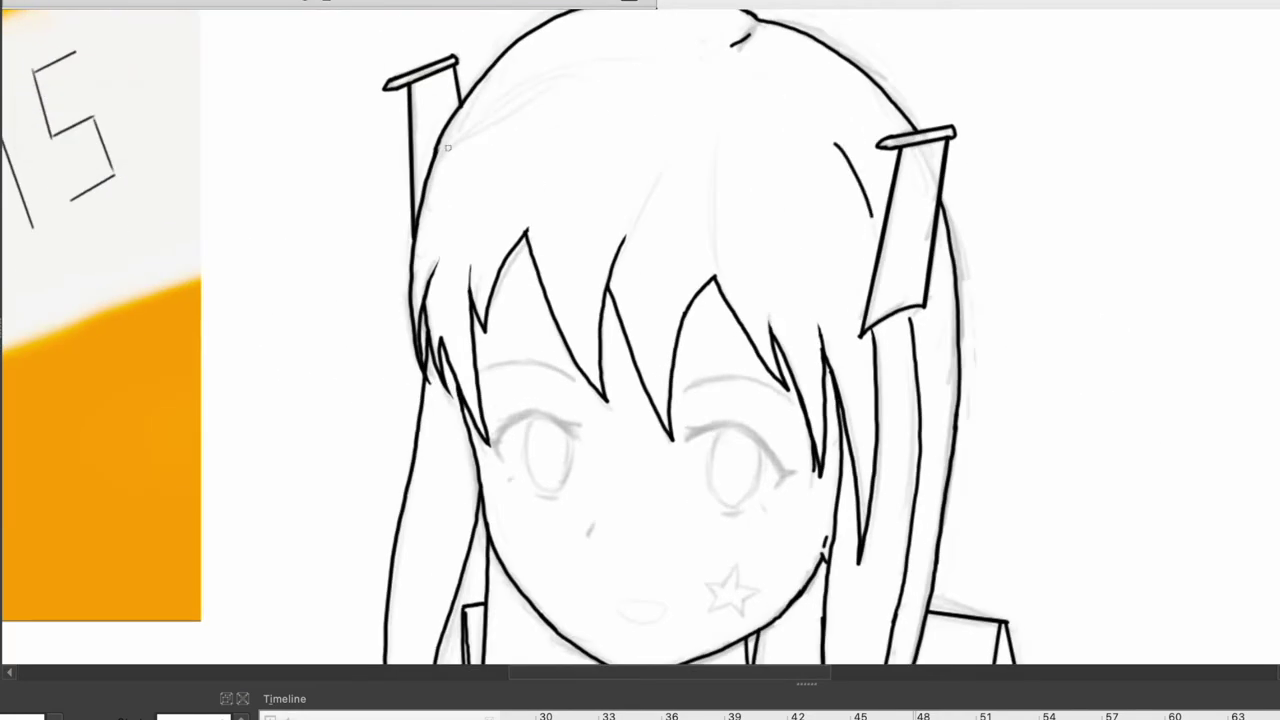
pyautogui.scroll(-3, 542, 177)
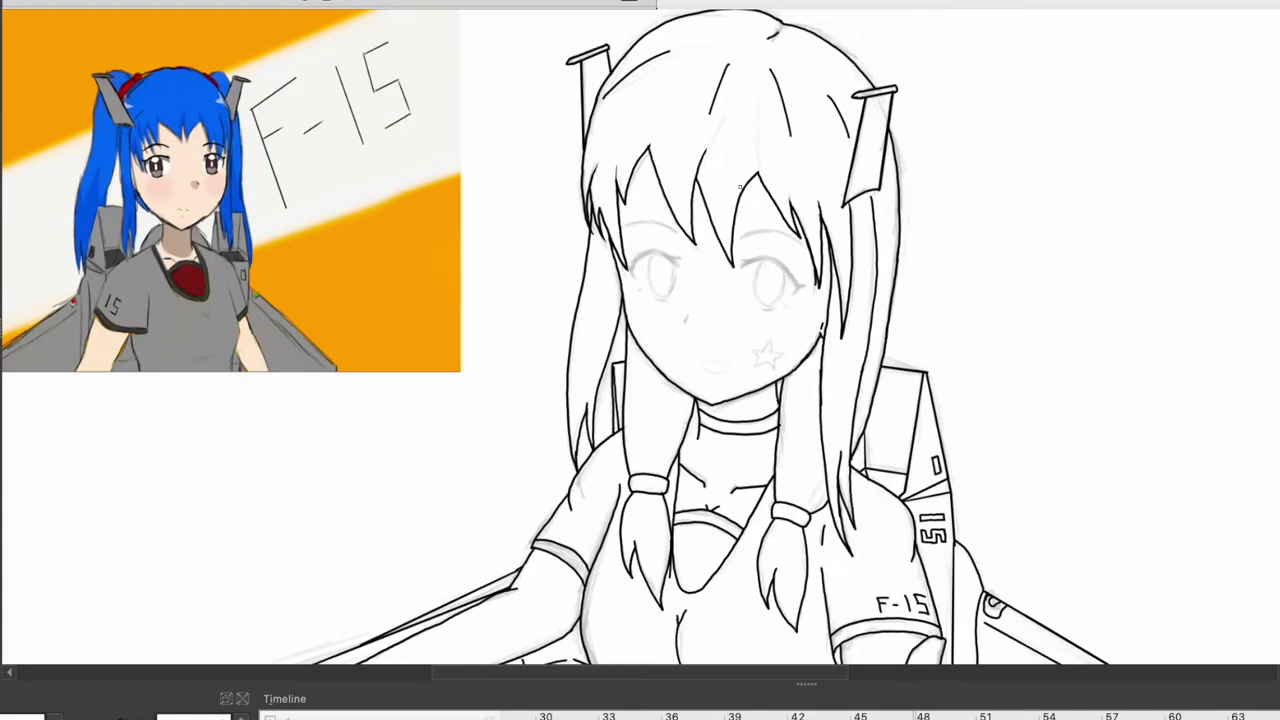
# Ink both eyebrows and the thick upper lash line of the right-hand eye over the sketch
pyautogui.scroll(3, 740, 187)
pyautogui.moveTo(703, 254); pyautogui.dragTo(943, 300)
pyautogui.scroll(2, 234, 186)
pyautogui.moveTo(505, 303); pyautogui.dragTo(775, 400)
pyautogui.moveTo(510, 264)
pyautogui.mouseDown()
pyautogui.moveTo(553, 269)
pyautogui.moveTo(788, 388)
pyautogui.mouseUp()
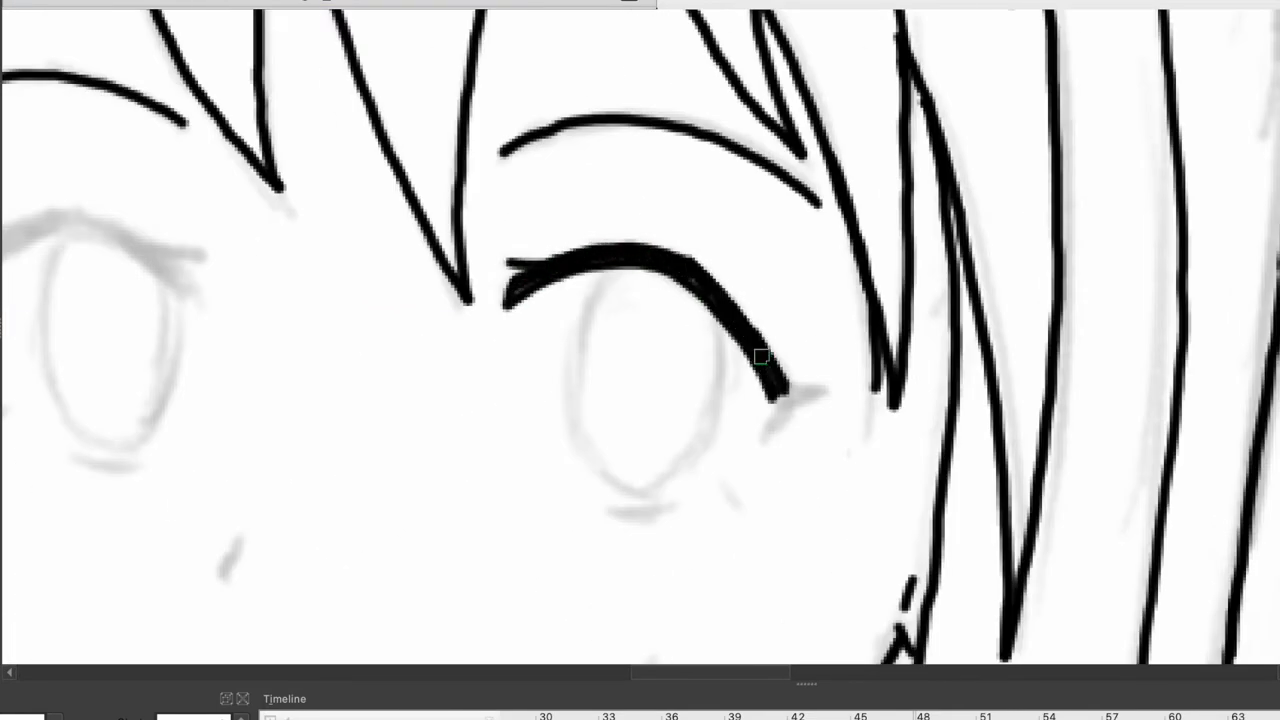
# Ink the left-hand eye's thick upper lash line and add pointed tips to the right-hand eye's outer lash corner
pyautogui.moveTo(678, 250); pyautogui.dragTo(993, 260)
pyautogui.moveTo(275, 325)
pyautogui.mouseDown()
pyautogui.moveTo(380, 225)
pyautogui.moveTo(510, 310)
pyautogui.mouseUp()
pyautogui.moveTo(330, 225); pyautogui.dragTo(512, 315)
pyautogui.moveTo(272, 320); pyautogui.dragTo(430, 215)
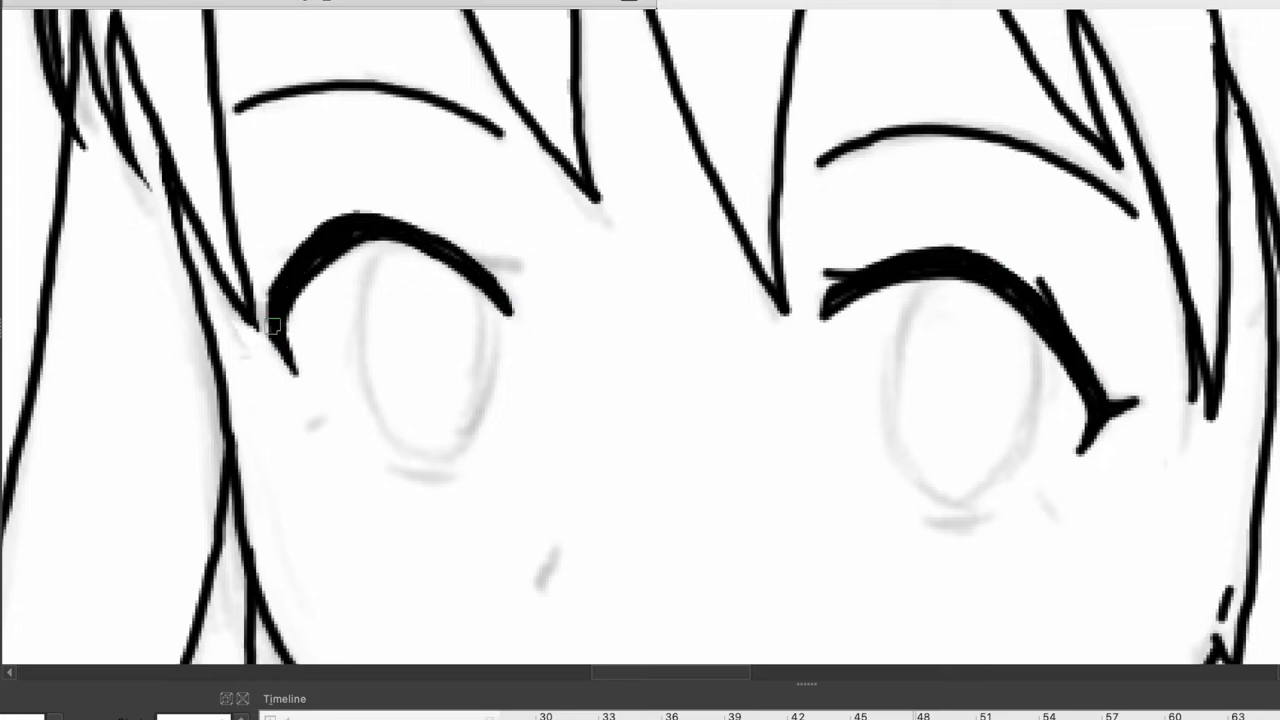
# Ink the oval iris outlines of both eyes and the short lower-lid lines beneath them
pyautogui.scroll(-3, 512, 265)
pyautogui.moveTo(486, 218); pyautogui.dragTo(490, 206)
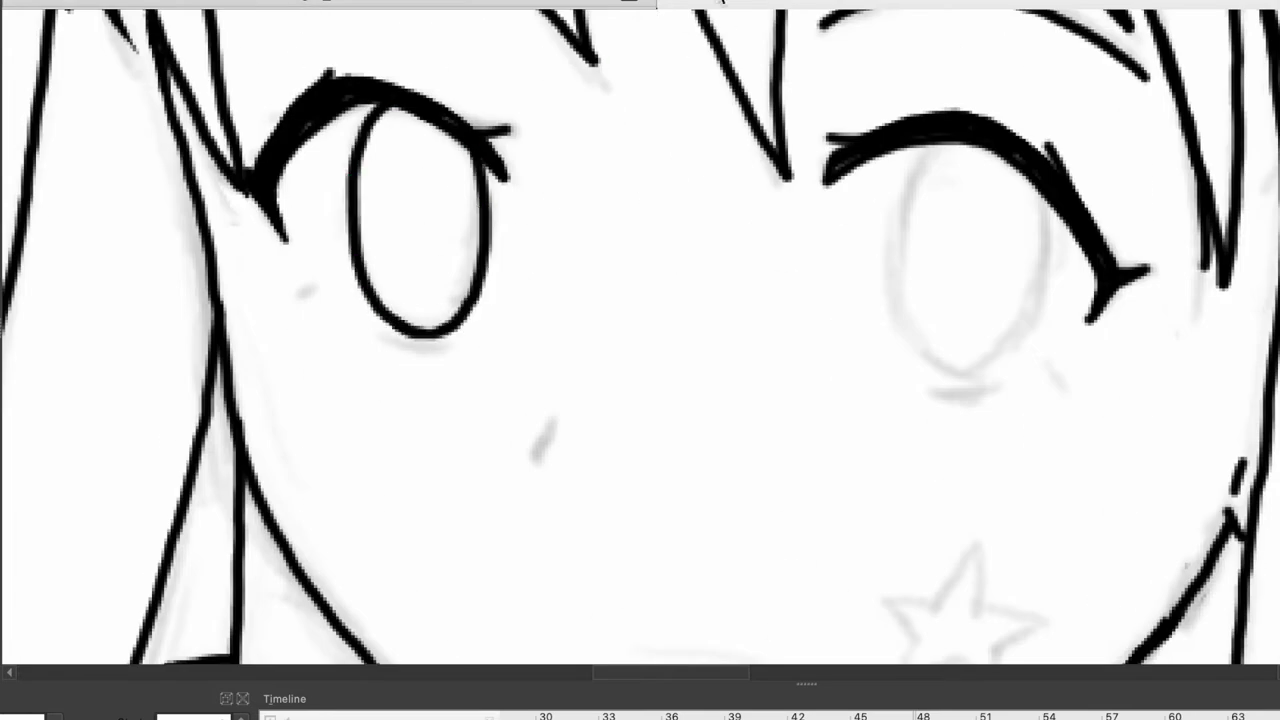
pyautogui.moveTo(943, 142); pyautogui.dragTo(971, 386)
pyautogui.moveTo(1048, 188); pyautogui.dragTo(991, 393)
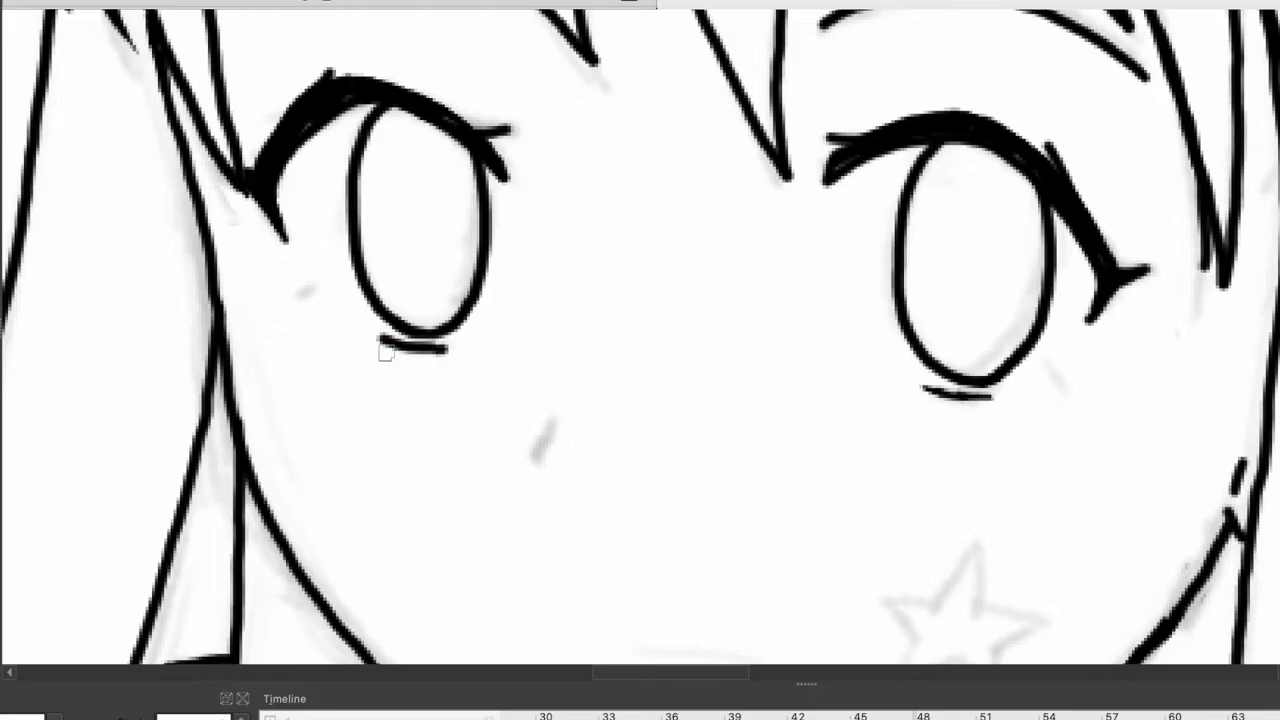
# Ink the short marks below the outer eye corners and the small open mouth with its tongue line
pyautogui.scroll(-3, 555, 417)
pyautogui.scroll(3, 555, 417)
pyautogui.moveTo(532, 388); pyautogui.dragTo(533, 390)
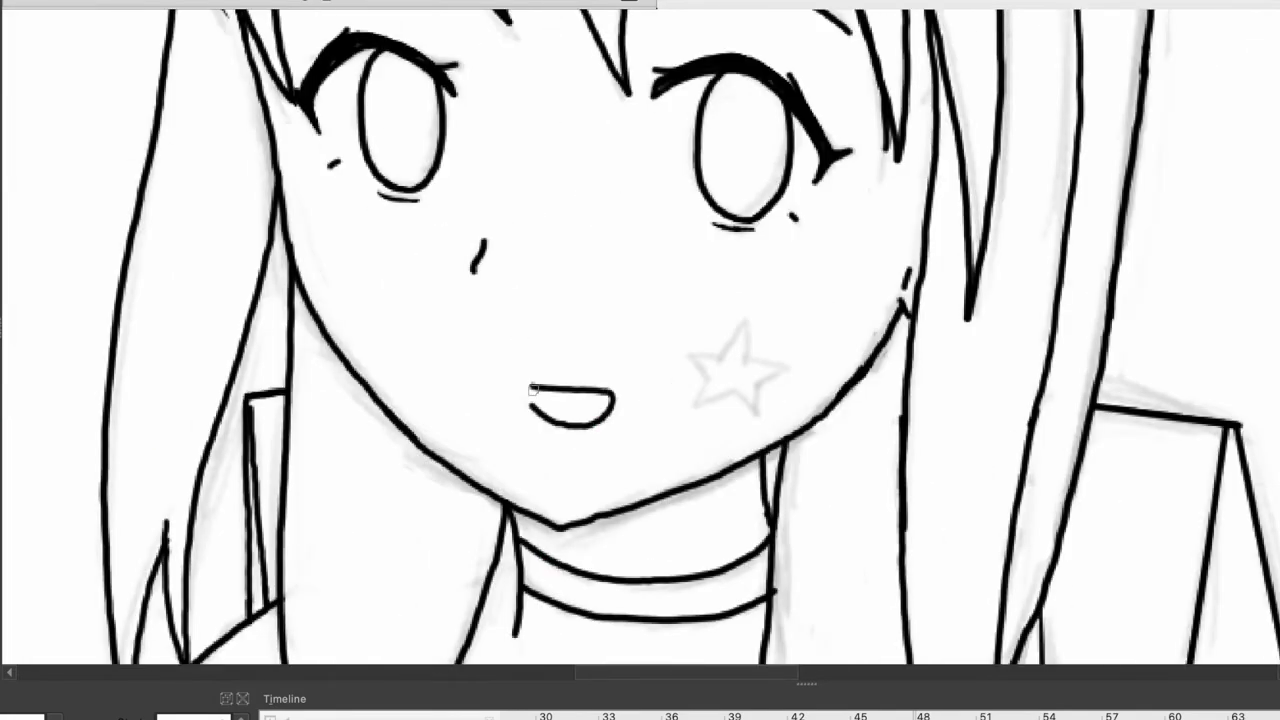
pyautogui.scroll(-3, 565, 396)
pyautogui.scroll(4, 565, 396)
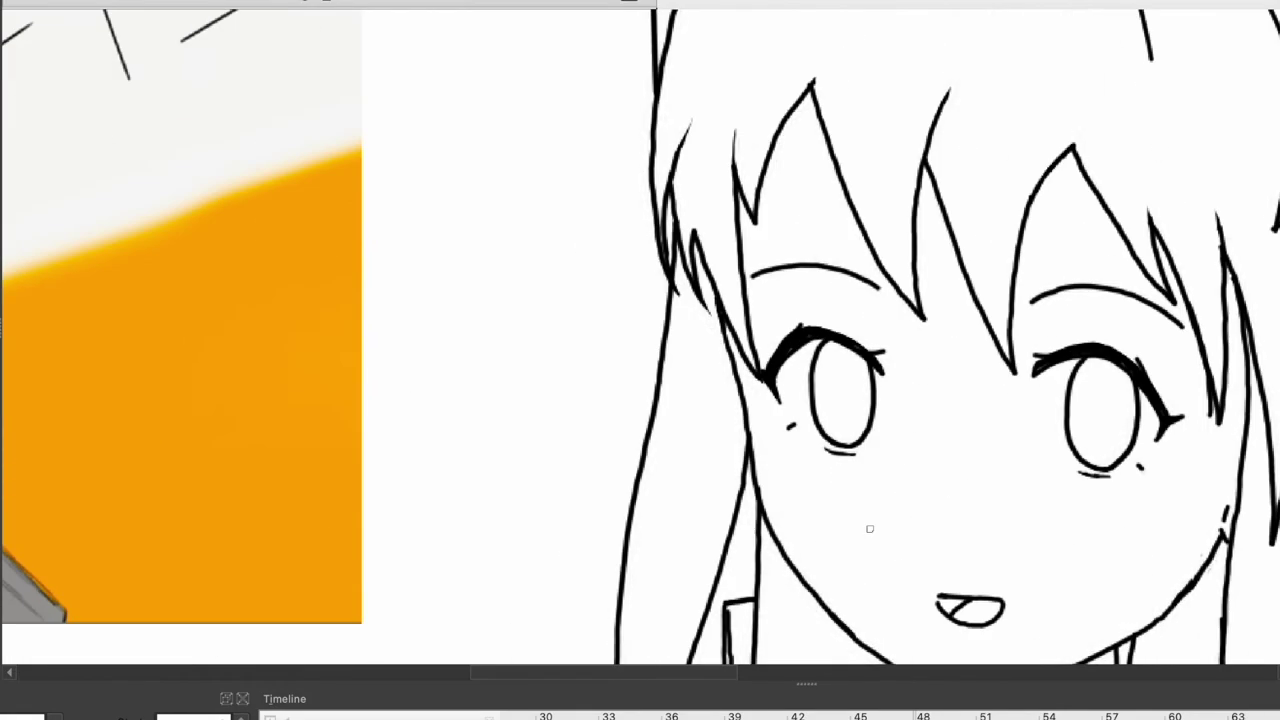
# Ink the nose as a small hooked line and outline the cheek star with a thin line
pyautogui.hotkey('ctrl', 't')
pyautogui.press('b')
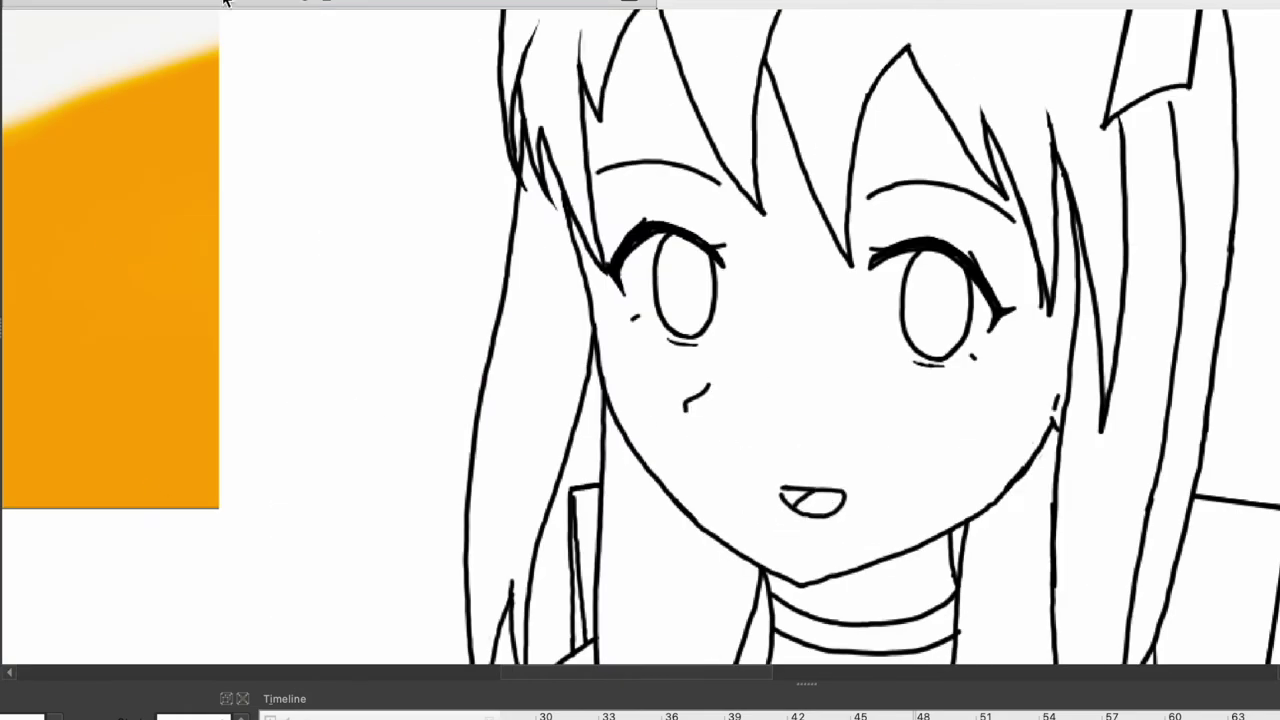
pyautogui.scroll(2, 760, 478)
pyautogui.scroll(-2, 728, 487)
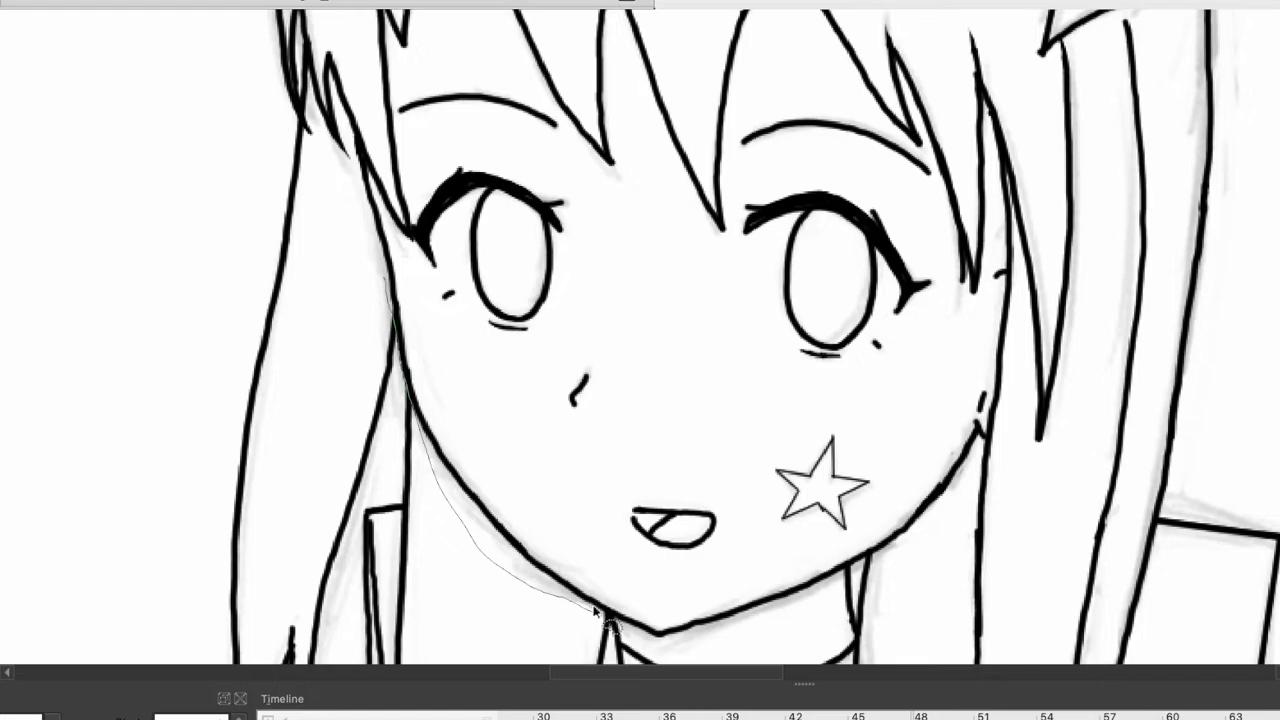
# Adjust the selected stretch of the left cheek and jaw line with a transform
pyautogui.scroll(2, 405, 392)
pyautogui.scroll(-2, 405, 392)
pyautogui.scroll(2, 557, 563)
pyautogui.hotkey('ctrl', 't')
pyautogui.press('Return')
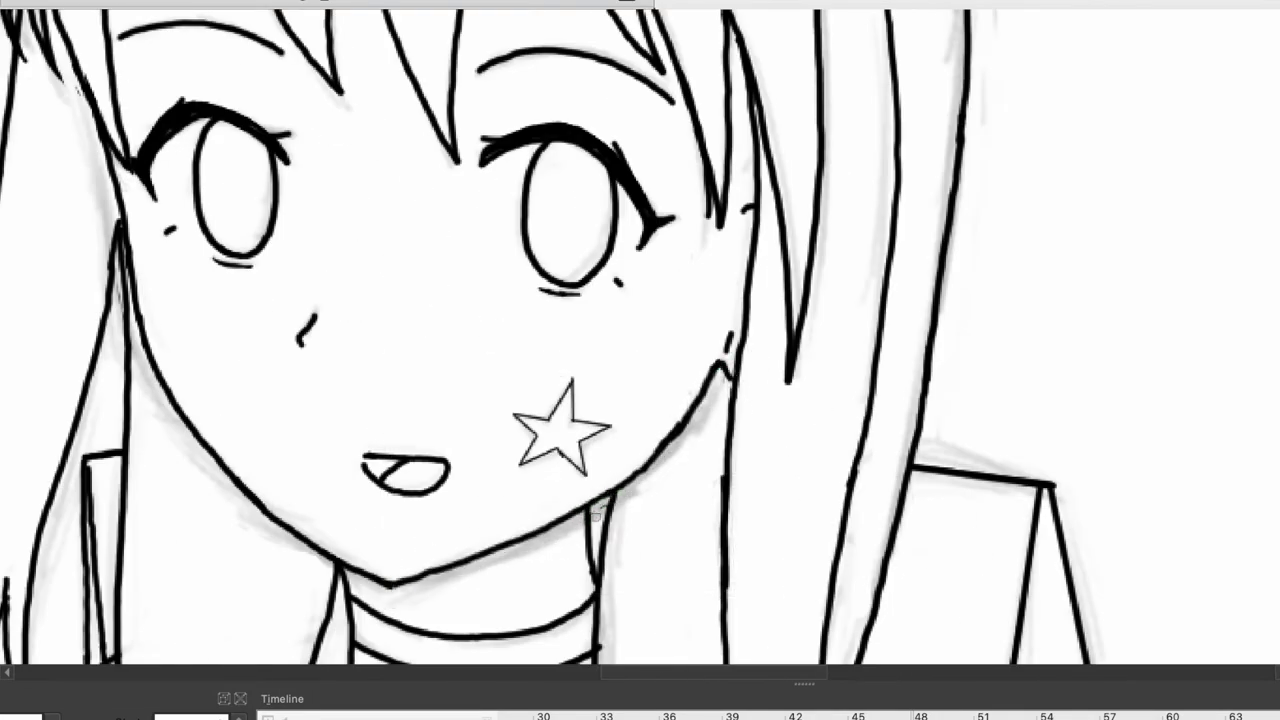
# Paint the crown and bangs of the hair in flat dark blue beneath the line art
pyautogui.scroll(-3, 598, 512)
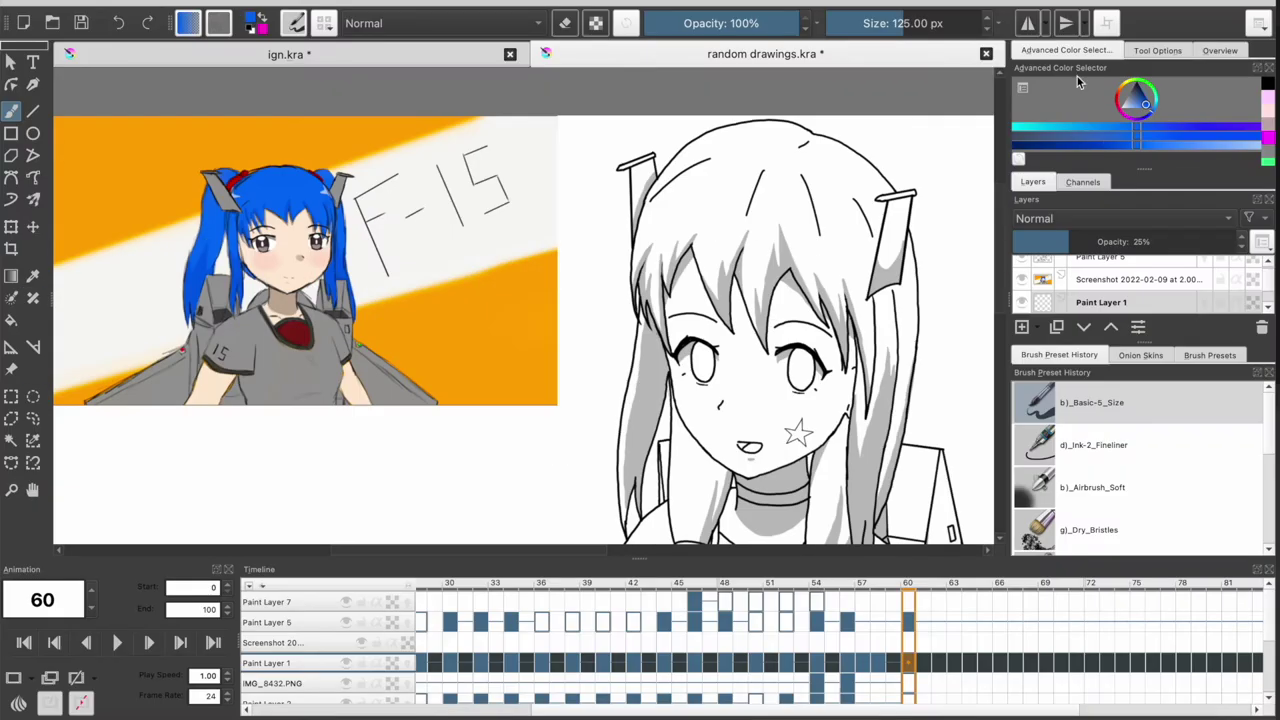
pyautogui.scroll(3, 640, 300)
pyautogui.scroll(-2, 640, 300)
pyautogui.moveTo(635, 255)
pyautogui.mouseDown()
pyautogui.moveTo(708, 193)
pyautogui.moveTo(600, 400)
pyautogui.moveTo(640, 190)
pyautogui.moveTo(750, 140)
pyautogui.moveTo(708, 285)
pyautogui.mouseUp()
pyautogui.scroll(2, 705, 285)
pyautogui.moveTo(440, 185)
pyautogui.mouseDown()
pyautogui.moveTo(490, 360)
pyautogui.moveTo(570, 410)
pyautogui.moveTo(680, 110)
pyautogui.moveTo(718, 445)
pyautogui.mouseUp()
pyautogui.scroll(-2, 718, 445)
pyautogui.moveTo(575, 120)
pyautogui.mouseDown()
pyautogui.moveTo(545, 335)
pyautogui.moveTo(548, 495)
pyautogui.moveTo(591, 213)
pyautogui.mouseUp()
pyautogui.scroll(5, 591, 213)
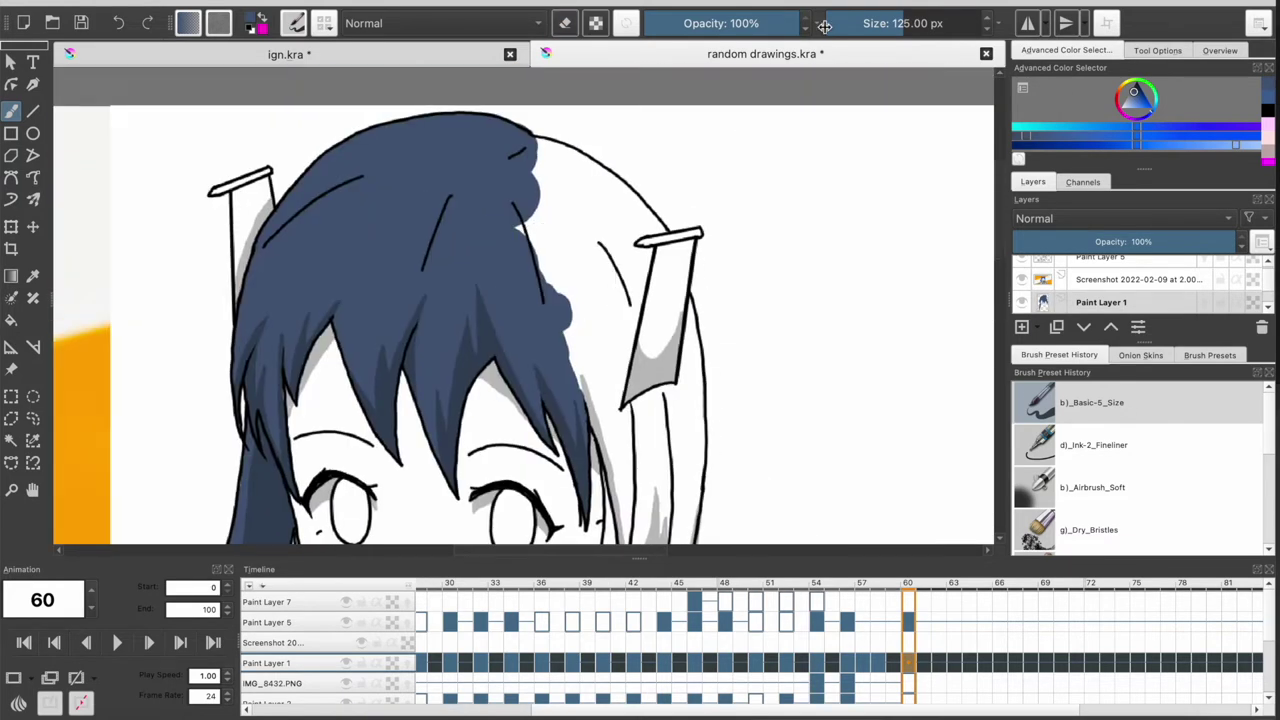
pyautogui.moveTo(520, 185)
pyautogui.mouseDown()
pyautogui.moveTo(640, 225)
pyautogui.moveTo(600, 330)
pyautogui.moveTo(600, 410)
pyautogui.mouseUp()
pyautogui.moveTo(299, 193)
pyautogui.mouseDown()
pyautogui.moveTo(290, 290)
pyautogui.moveTo(315, 400)
pyautogui.moveTo(340, 180)
pyautogui.mouseUp()
# Fill the long hair tail on the right side down to its tips with dark blue
pyautogui.scroll(-5, 434, 268)
pyautogui.hscroll(-4, 434, 268)
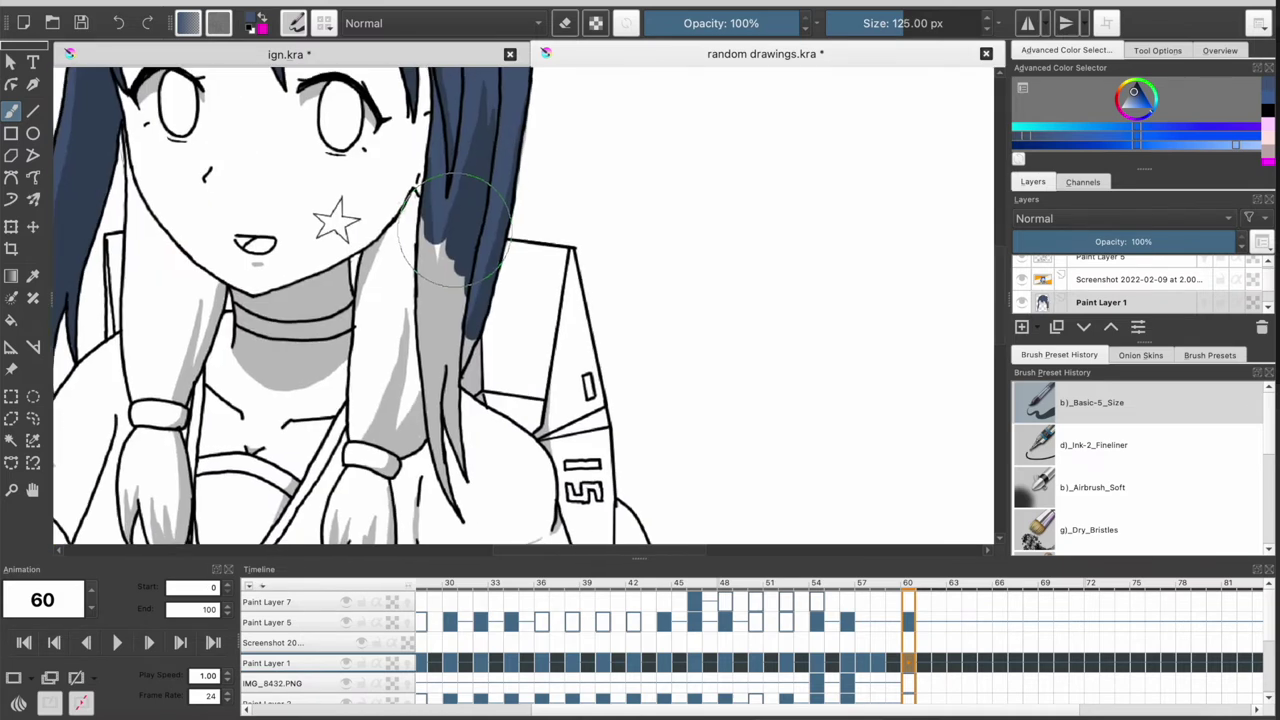
pyautogui.moveTo(434, 270); pyautogui.dragTo(450, 494)
pyautogui.click(566, 28)
pyautogui.moveTo(410, 190); pyautogui.dragTo(385, 450)
# Fill the front side locks and their tied ends with the same dark blue, leaving the hair ties white
pyautogui.hscroll(-4, 434, 300)
pyautogui.moveTo(485, 330); pyautogui.dragTo(434, 129)
pyautogui.moveTo(462, 190)
pyautogui.mouseDown()
pyautogui.moveTo(480, 410)
pyautogui.moveTo(520, 300)
pyautogui.mouseUp()
pyautogui.scroll(-3, 500, 300)
pyautogui.hscroll(2, 500, 300)
pyautogui.moveTo(355, 395)
pyautogui.mouseDown()
pyautogui.moveTo(395, 305)
pyautogui.moveTo(570, 380)
pyautogui.moveTo(600, 330)
pyautogui.moveTo(605, 480)
pyautogui.mouseUp()
# Paint the insert inside the shirt's neckline dark red
pyautogui.press('-')
pyautogui.press('-')
pyautogui.press('p')
pyautogui.click(75, 145)
pyautogui.press('b')
pyautogui.press('+')
pyautogui.moveTo(480, 410)
pyautogui.mouseDown()
pyautogui.moveTo(520, 480)
pyautogui.moveTo(500, 500)
pyautogui.mouseUp()
pyautogui.press('l')
pyautogui.press('l')
pyautogui.press('l')
pyautogui.press('o')
pyautogui.press('o')
pyautogui.press('o')
pyautogui.press('o')
pyautogui.press('o')
pyautogui.moveTo(540, 415)
pyautogui.mouseDown()
pyautogui.moveTo(460, 470)
pyautogui.moveTo(508, 460)
pyautogui.mouseUp()
# Paint the shirt's neckline trim and the choker around the neck dark grey
pyautogui.press('d')
pyautogui.press('i')
pyautogui.press('i')
pyautogui.press('i')
pyautogui.press('i')
pyautogui.press('i')
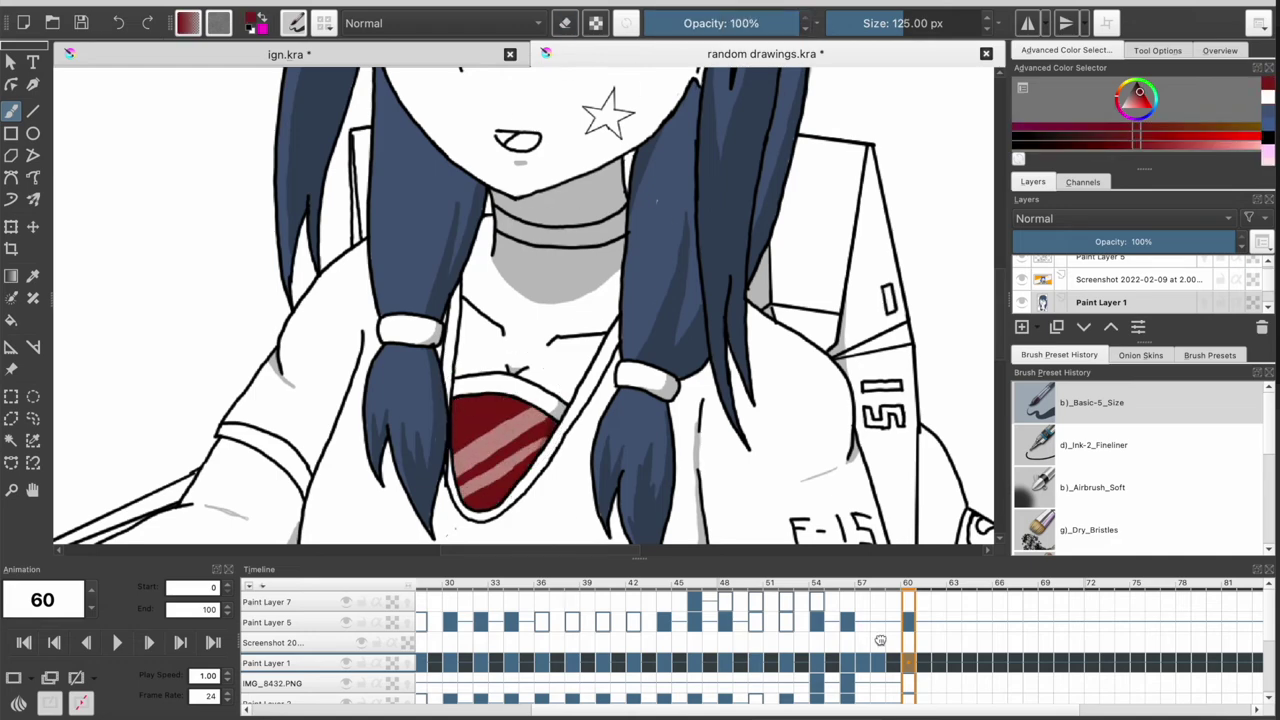
pyautogui.moveTo(442, 305); pyautogui.dragTo(470, 525)
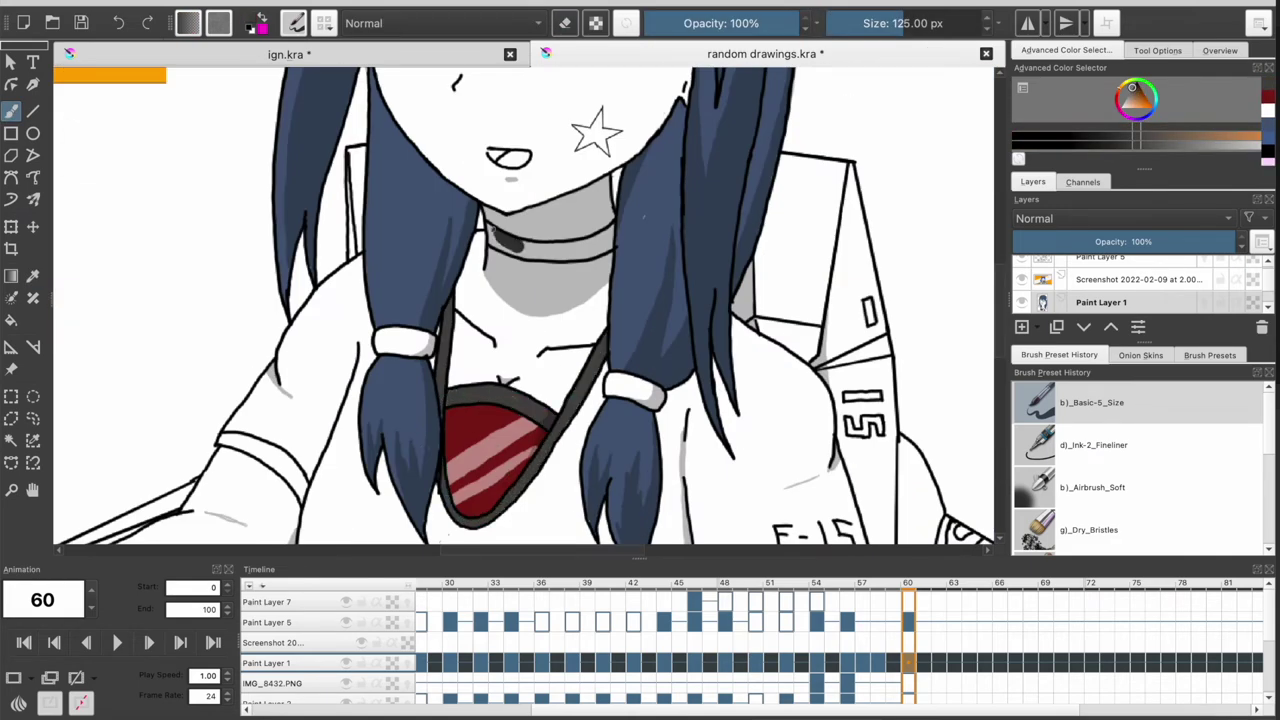
pyautogui.moveTo(488, 236); pyautogui.dragTo(612, 240)
# Paint the shirt's left sleeve and the left side of the torso mid grey
pyautogui.press('e')
pyautogui.press('e')
pyautogui.press('-')
pyautogui.press('l')
pyautogui.press('l')
pyautogui.press('l')
pyautogui.moveTo(335, 255); pyautogui.dragTo(465, 455)
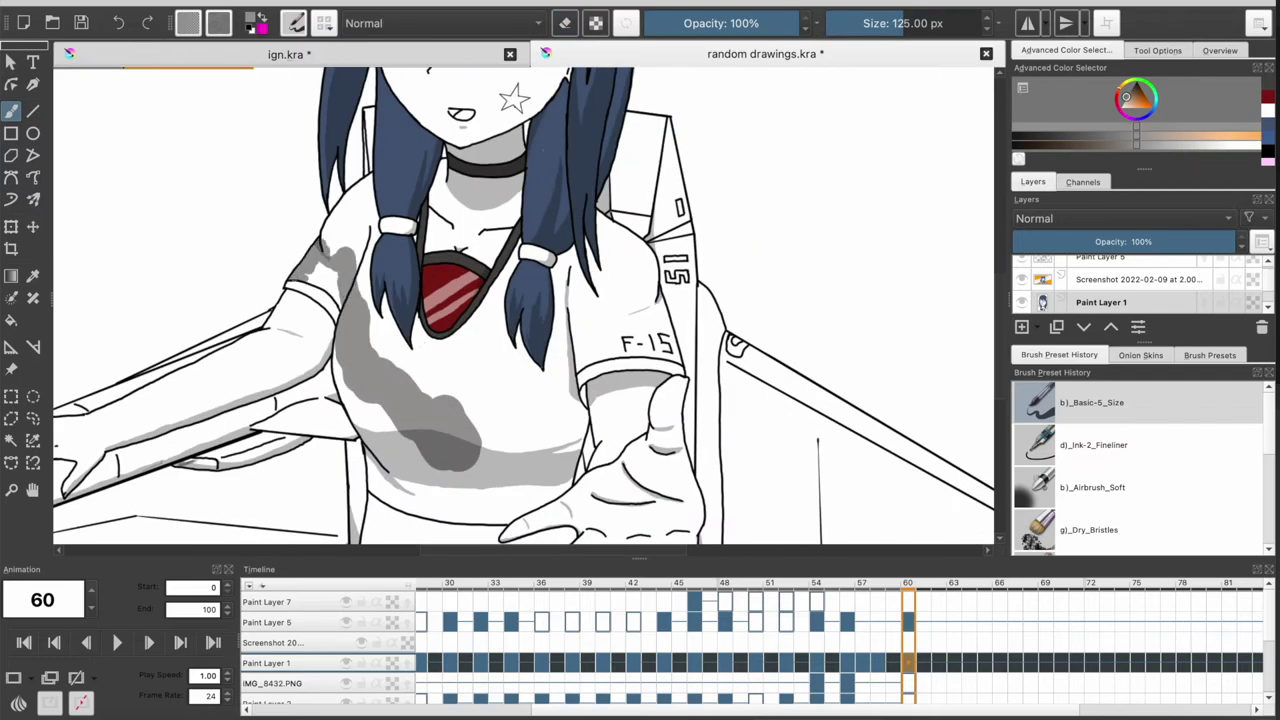
pyautogui.moveTo(325, 195); pyautogui.dragTo(345, 260)
pyautogui.moveTo(365, 290); pyautogui.dragTo(405, 320)
# Fill the rest of the shirt's torso and the sleeve marked F-15 with mid grey
pyautogui.press('+')
pyautogui.moveTo(430, 440)
pyautogui.mouseDown()
pyautogui.moveTo(480, 300)
pyautogui.moveTo(600, 330)
pyautogui.moveTo(527, 518)
pyautogui.moveTo(332, 413)
pyautogui.moveTo(500, 330)
pyautogui.moveTo(530, 410)
pyautogui.mouseUp()
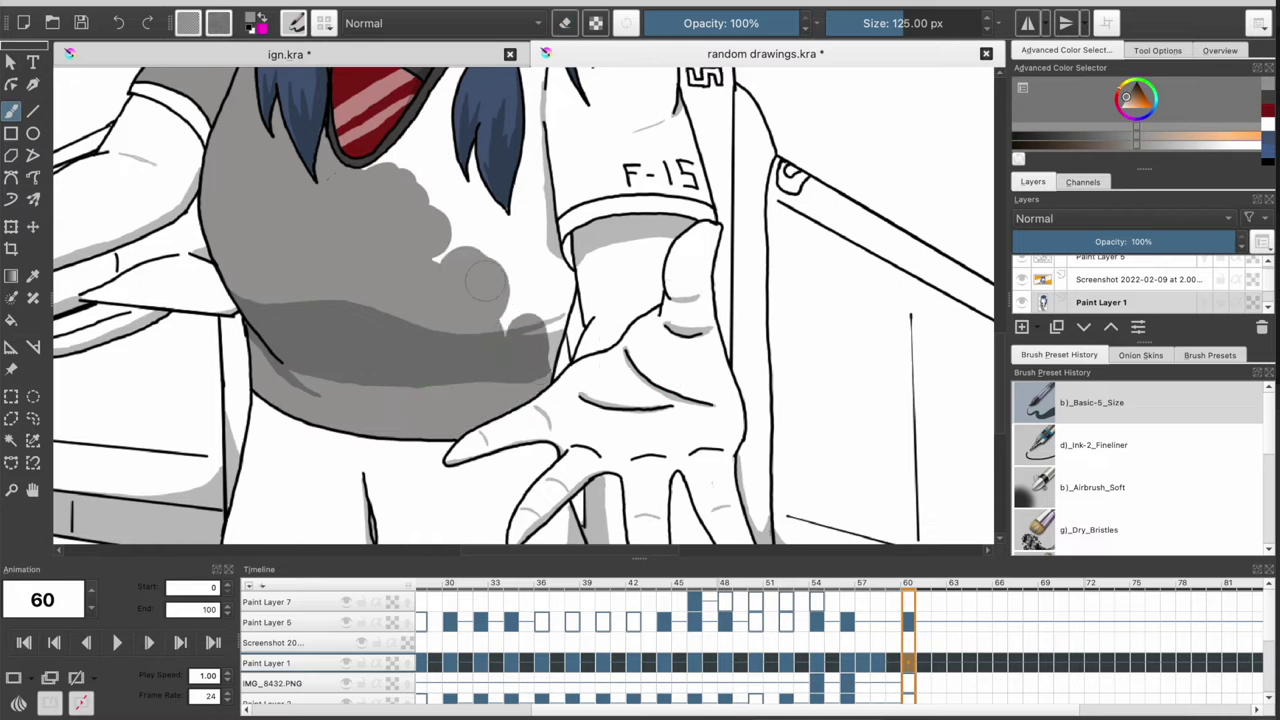
pyautogui.moveTo(485, 280)
pyautogui.mouseDown()
pyautogui.moveTo(545, 335)
pyautogui.moveTo(555, 100)
pyautogui.moveTo(575, 315)
pyautogui.mouseUp()
pyautogui.moveTo(500, 370)
pyautogui.mouseDown()
pyautogui.moveTo(460, 445)
pyautogui.moveTo(422, 323)
pyautogui.moveTo(455, 250)
pyautogui.moveTo(530, 270)
pyautogui.moveTo(610, 360)
pyautogui.moveTo(698, 320)
pyautogui.moveTo(592, 225)
pyautogui.mouseUp()
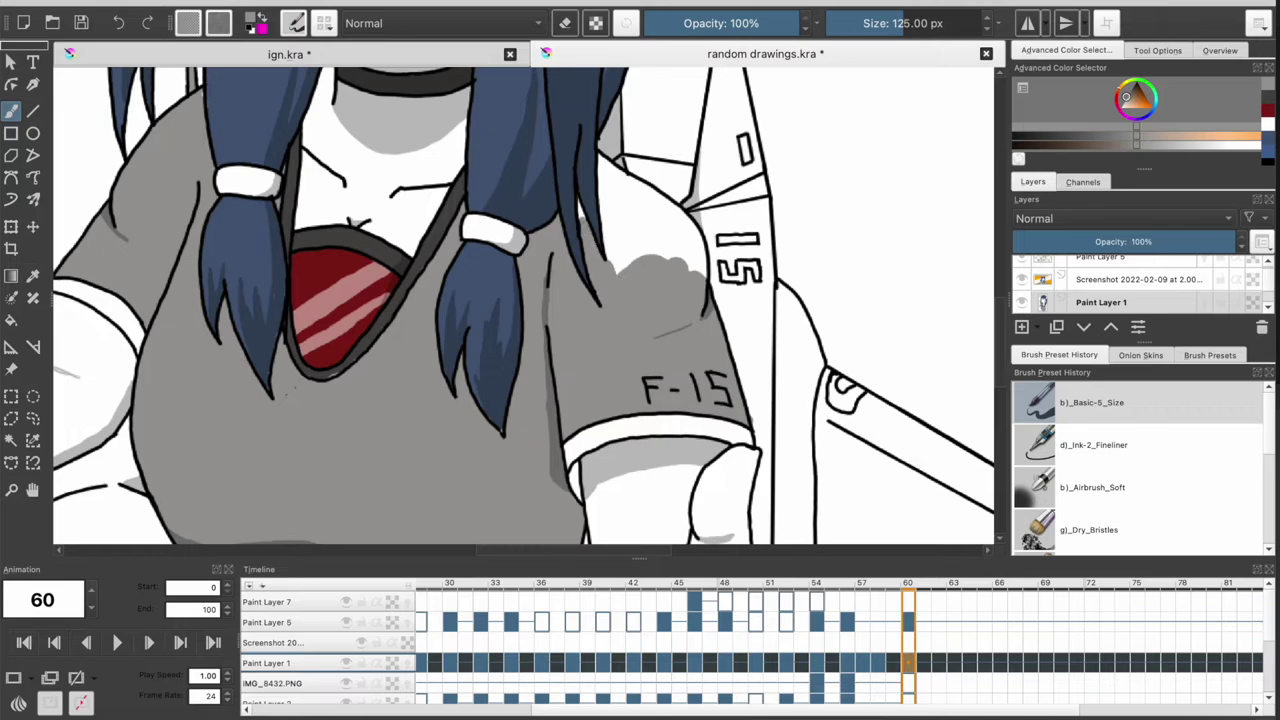
pyautogui.moveTo(650, 300); pyautogui.dragTo(550, 400)
pyautogui.scroll(-2, 545, 330)
# Pick the dark grey of the trim and paint both sleeve cuffs with it
pyautogui.keyDown('ctrl'); pyautogui.click(545, 330); pyautogui.keyUp('ctrl')
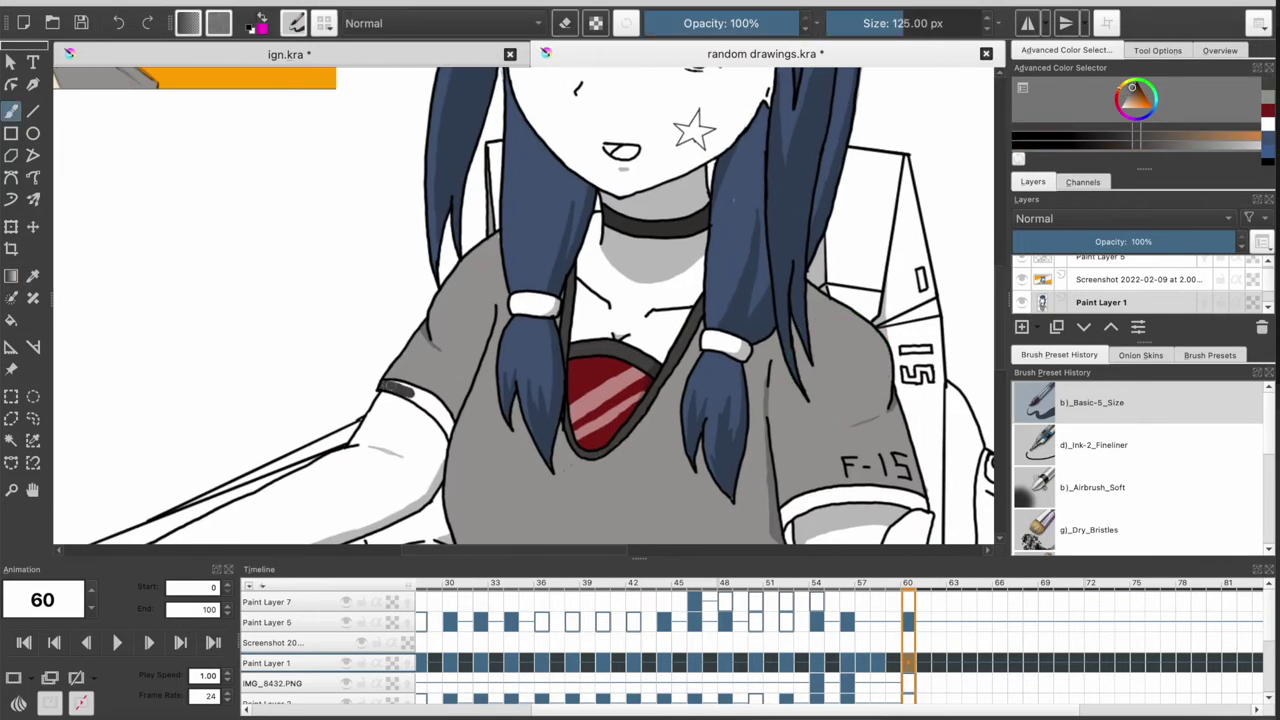
pyautogui.scroll(2, 545, 330)
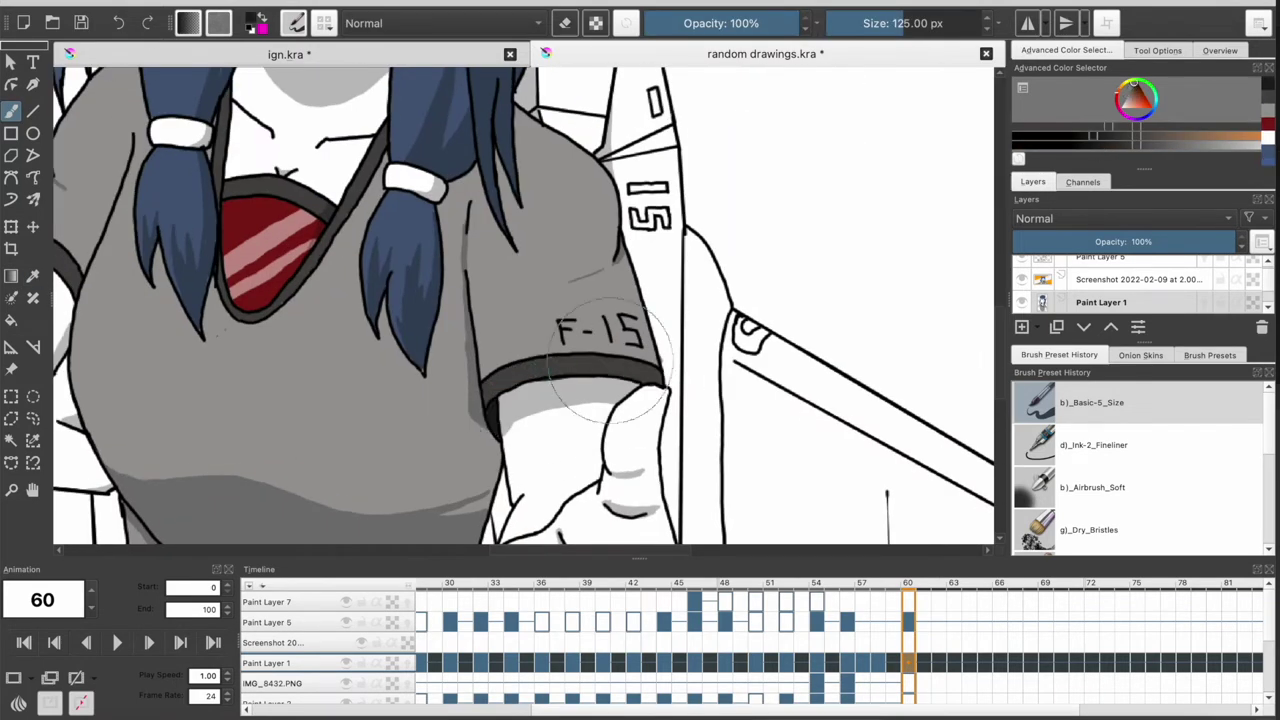
pyautogui.scroll(-2, 530, 372)
# Paint the tail fin, the fuselage side marked 15 and the right wing mid grey
pyautogui.scroll(3, 523, 370)
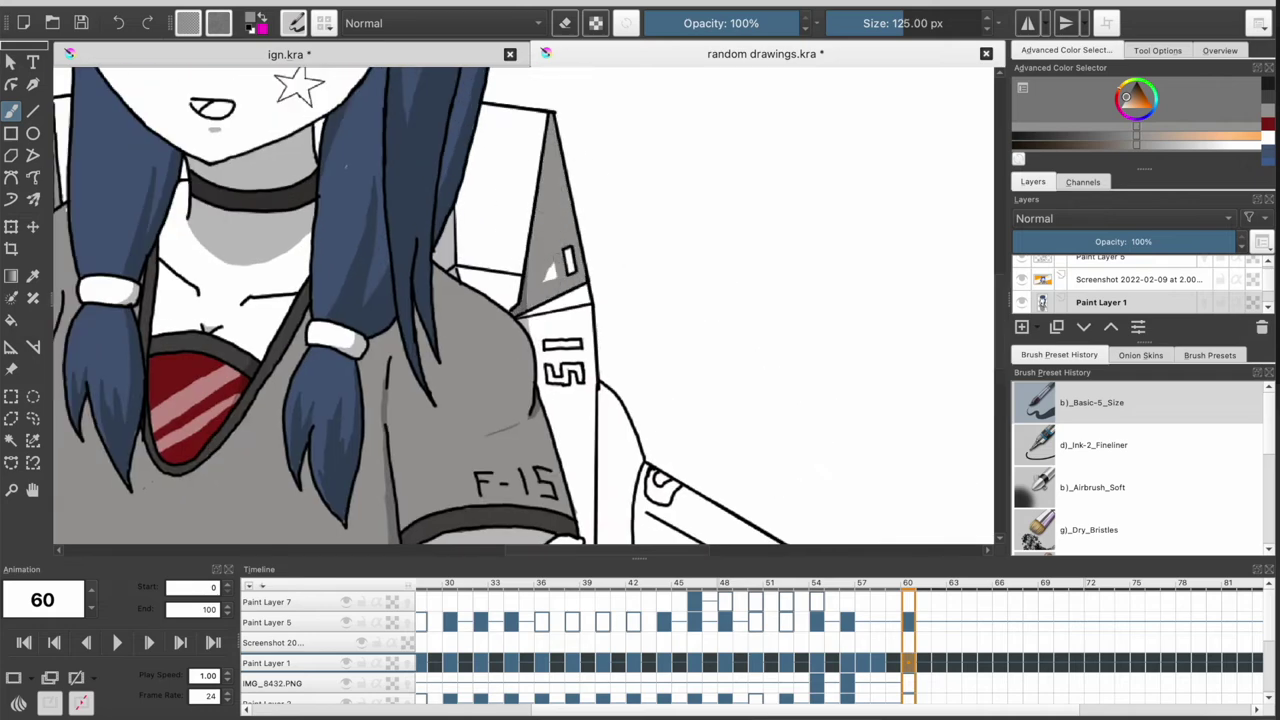
pyautogui.scroll(-3, 563, 356)
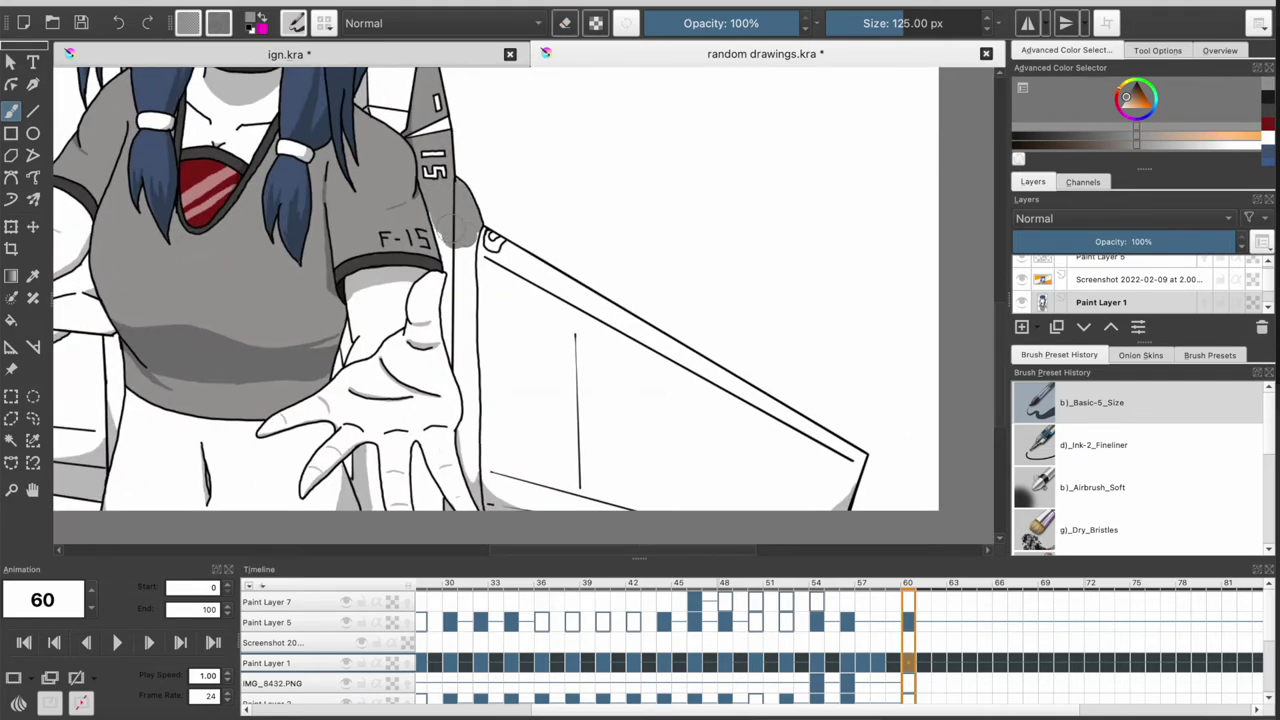
pyautogui.moveTo(495, 255)
pyautogui.mouseDown()
pyautogui.moveTo(565, 290)
pyautogui.moveTo(455, 320)
pyautogui.moveTo(700, 460)
pyautogui.moveTo(790, 440)
pyautogui.moveTo(715, 478)
pyautogui.moveTo(515, 440)
pyautogui.mouseUp()
pyautogui.scroll(3, 515, 440)
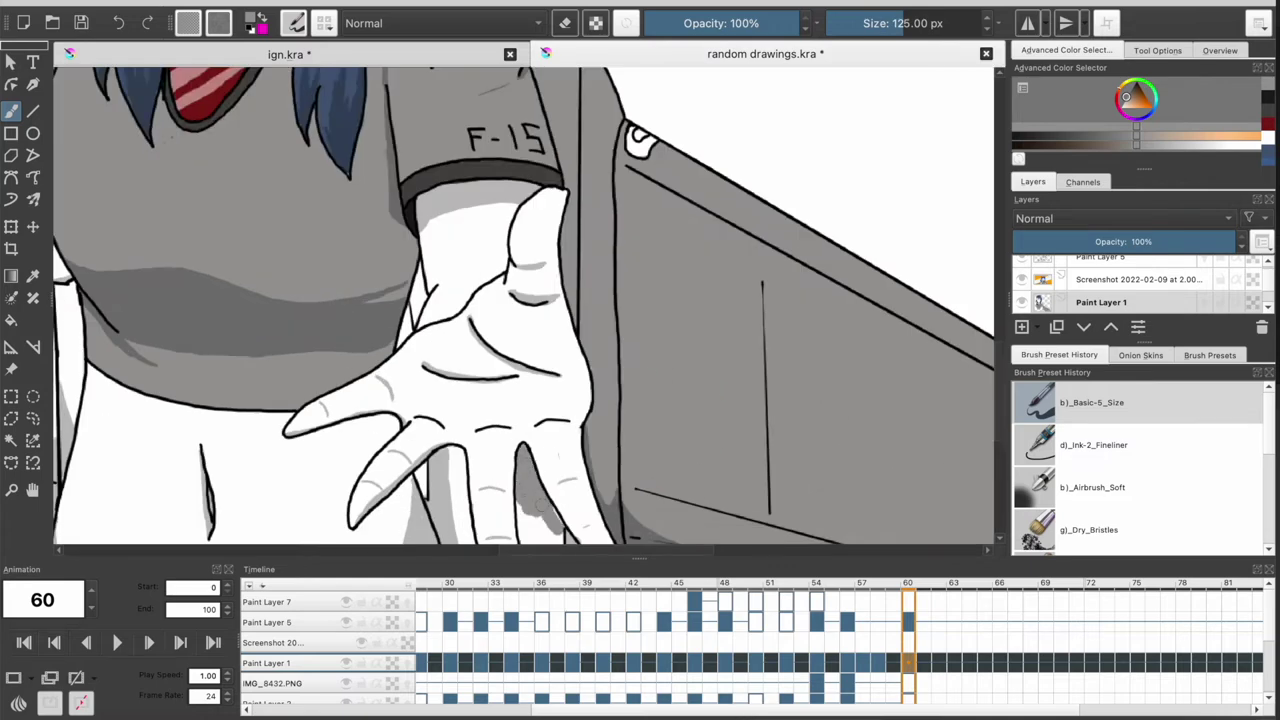
# Fill the aircraft areas between the outstretched fingers and the left wing behind the missile with mid grey
pyautogui.moveTo(455, 330); pyautogui.dragTo(448, 400)
pyautogui.scroll(-2, 455, 335)
pyautogui.hscroll(-5, 500, 300)
pyautogui.moveTo(340, 435)
pyautogui.mouseDown()
pyautogui.moveTo(620, 300)
pyautogui.moveTo(660, 476)
pyautogui.moveTo(375, 470)
pyautogui.mouseUp()
pyautogui.hscroll(-5, 716, 312)
pyautogui.moveTo(555, 285)
pyautogui.mouseDown()
pyautogui.moveTo(460, 420)
pyautogui.moveTo(590, 432)
pyautogui.moveTo(615, 285)
pyautogui.mouseUp()
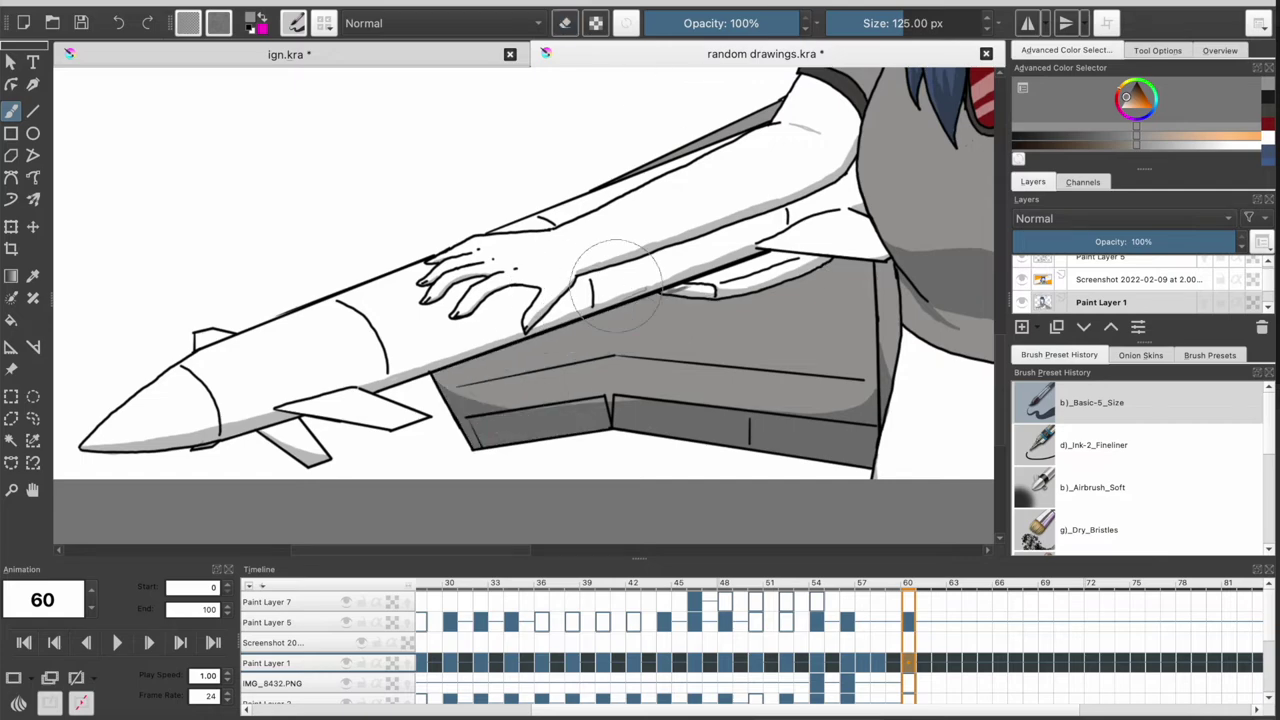
# Paint the two fin-shaped hair ornaments on the head mid grey
pyautogui.scroll(5, 615, 285)
pyautogui.moveTo(400, 222); pyautogui.dragTo(382, 330)
pyautogui.moveTo(790, 272); pyautogui.dragTo(745, 425)
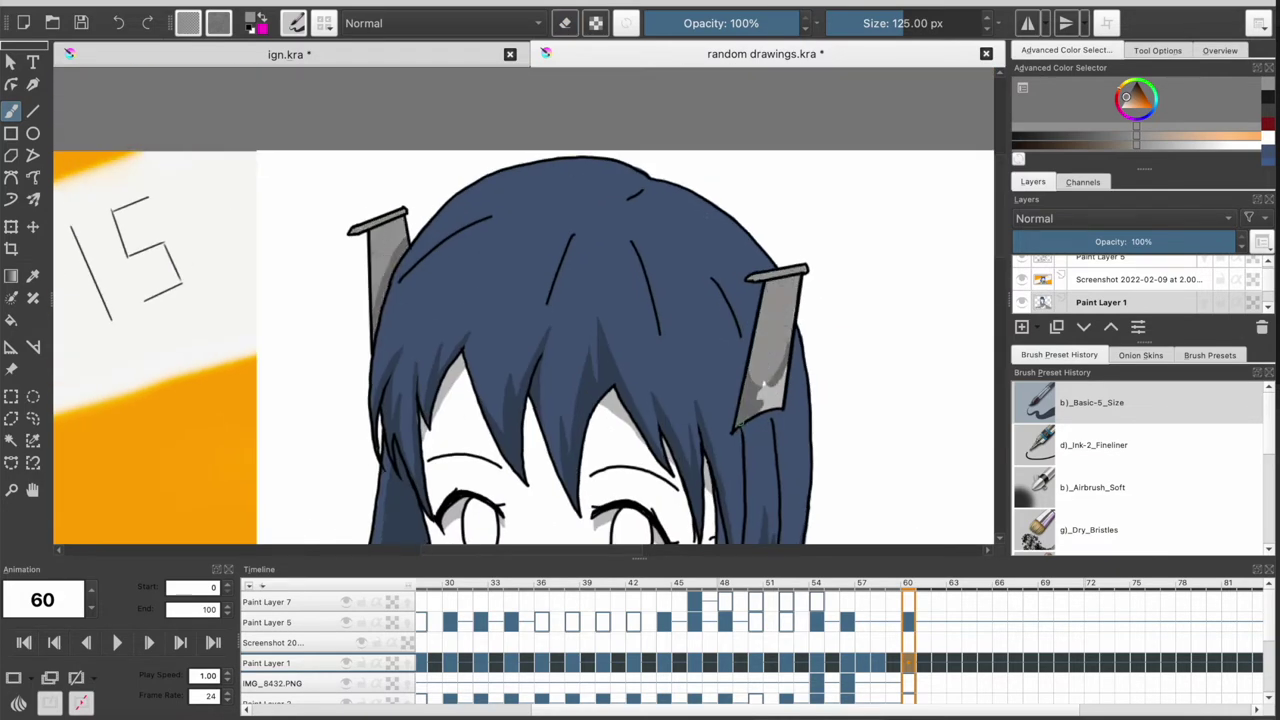
# Paint the missile's nose cone and the stripes on its fins bright red
pyautogui.scroll(-5, 520, 300)
pyautogui.moveTo(165, 478)
pyautogui.mouseDown()
pyautogui.moveTo(200, 445)
pyautogui.moveTo(130, 505)
pyautogui.mouseUp()
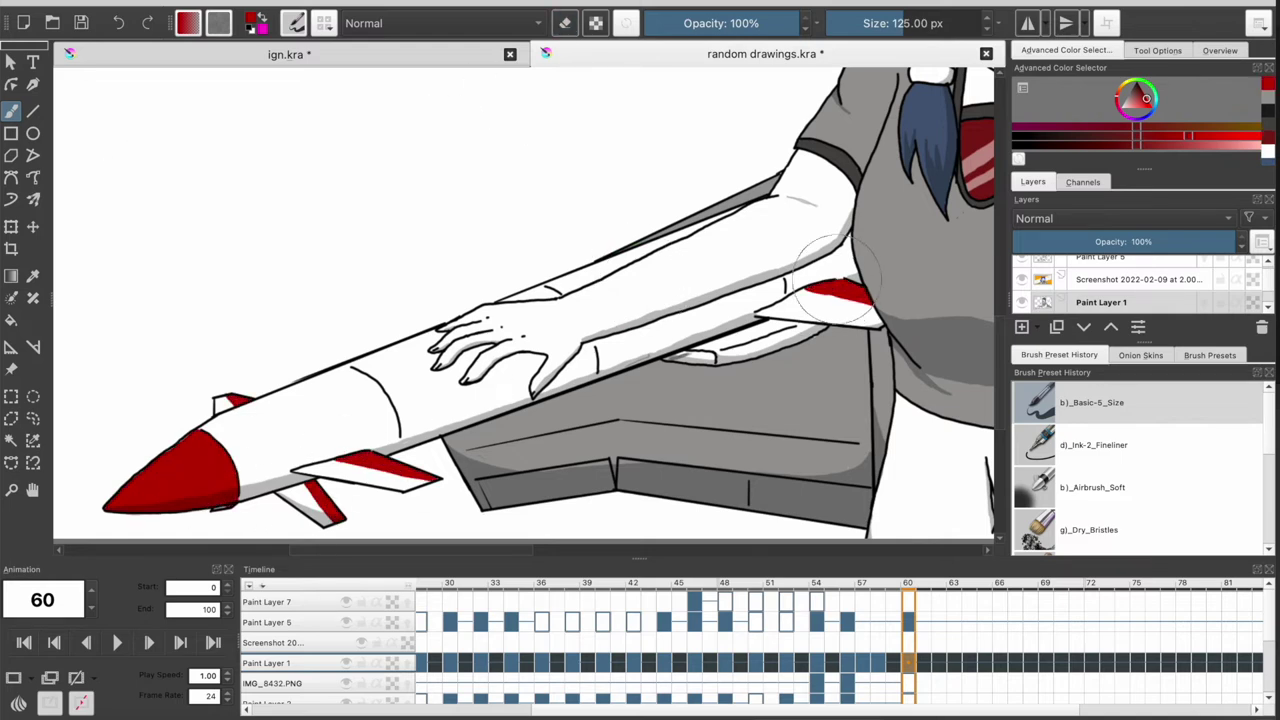
pyautogui.press('d')
# Paint the missile's fins and the body section behind the nose cone light grey
pyautogui.scroll(2, 835, 285)
pyautogui.moveTo(769, 277); pyautogui.dragTo(537, 314)
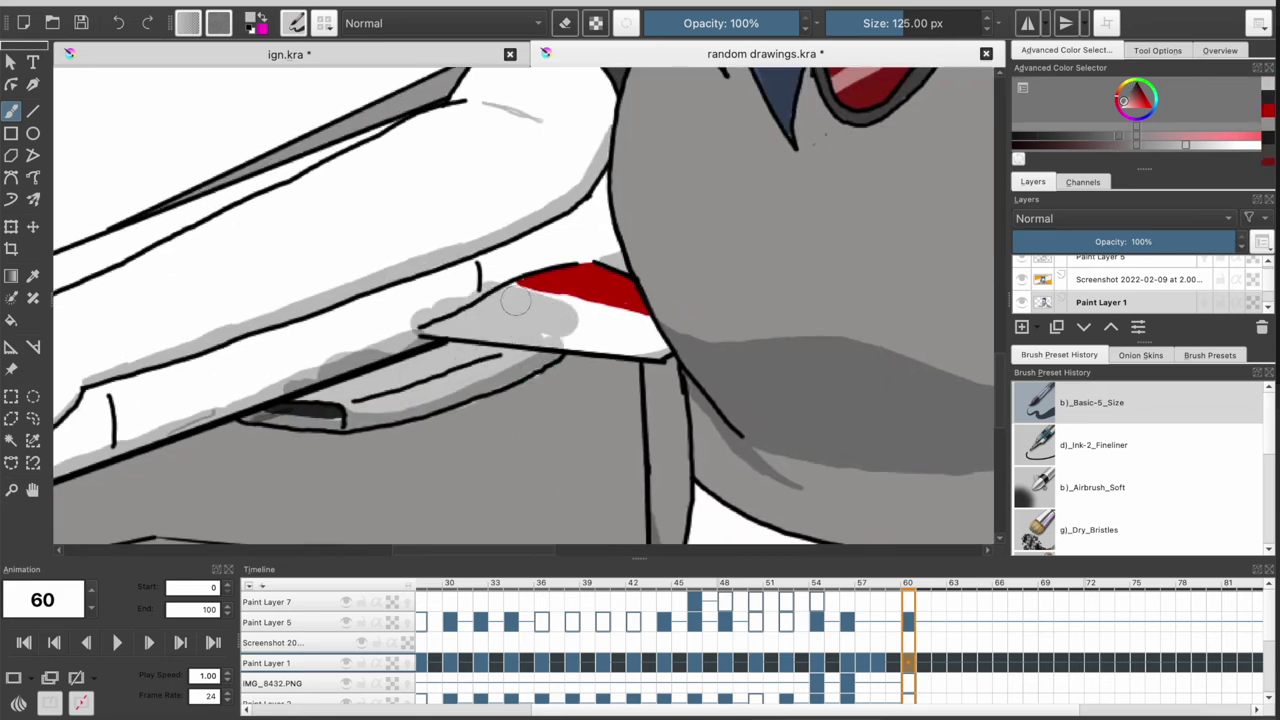
pyautogui.scroll(-2, 640, 345)
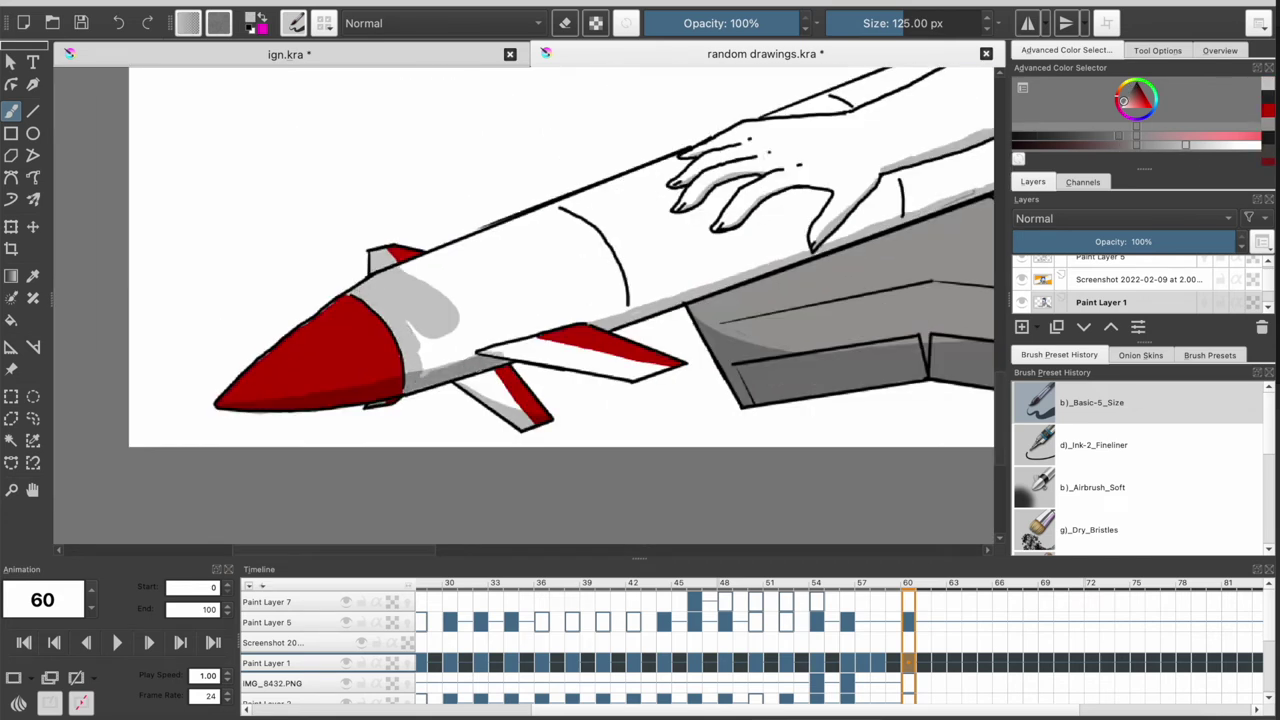
pyautogui.moveTo(504, 395)
pyautogui.mouseDown()
pyautogui.moveTo(470, 270)
pyautogui.moveTo(560, 340)
pyautogui.moveTo(586, 391)
pyautogui.moveTo(650, 260)
pyautogui.mouseUp()
# Fill the remaining missile body around the gripping hand and along the forearm with light grey
pyautogui.scroll(1, 716, 200)
pyautogui.moveTo(716, 200); pyautogui.dragTo(370, 365)
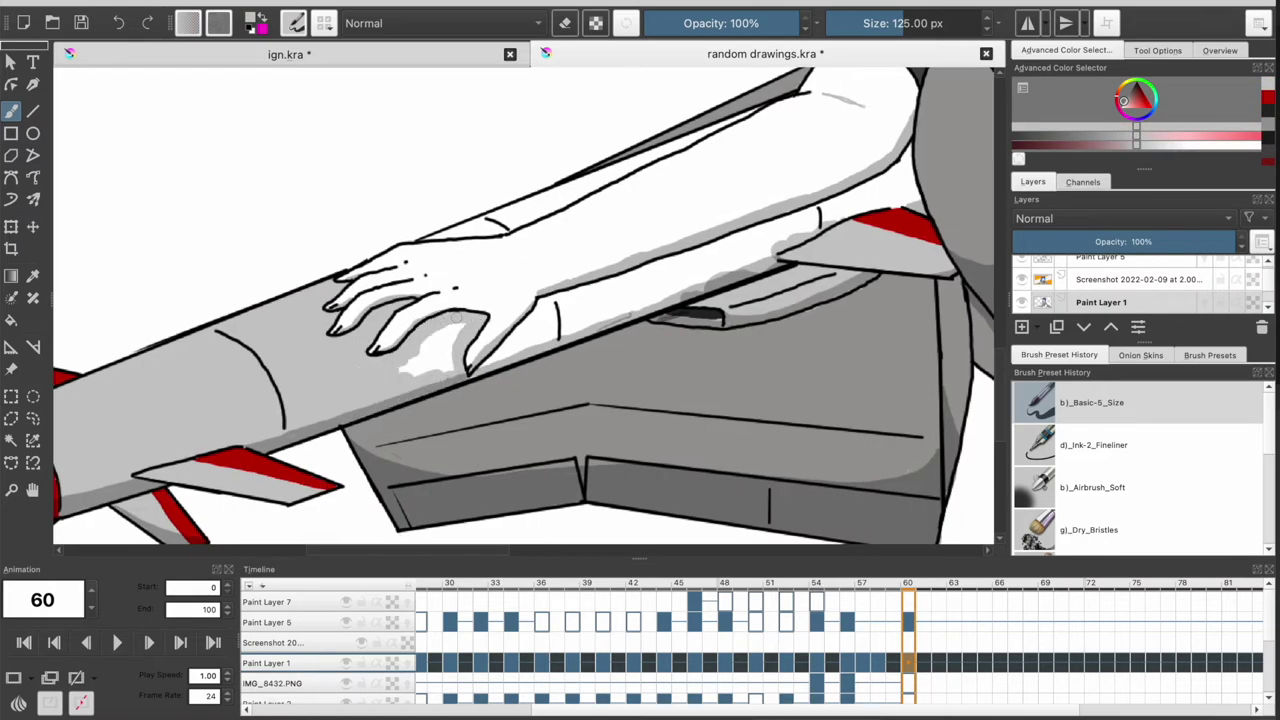
pyautogui.moveTo(402, 122); pyautogui.dragTo(393, 322)
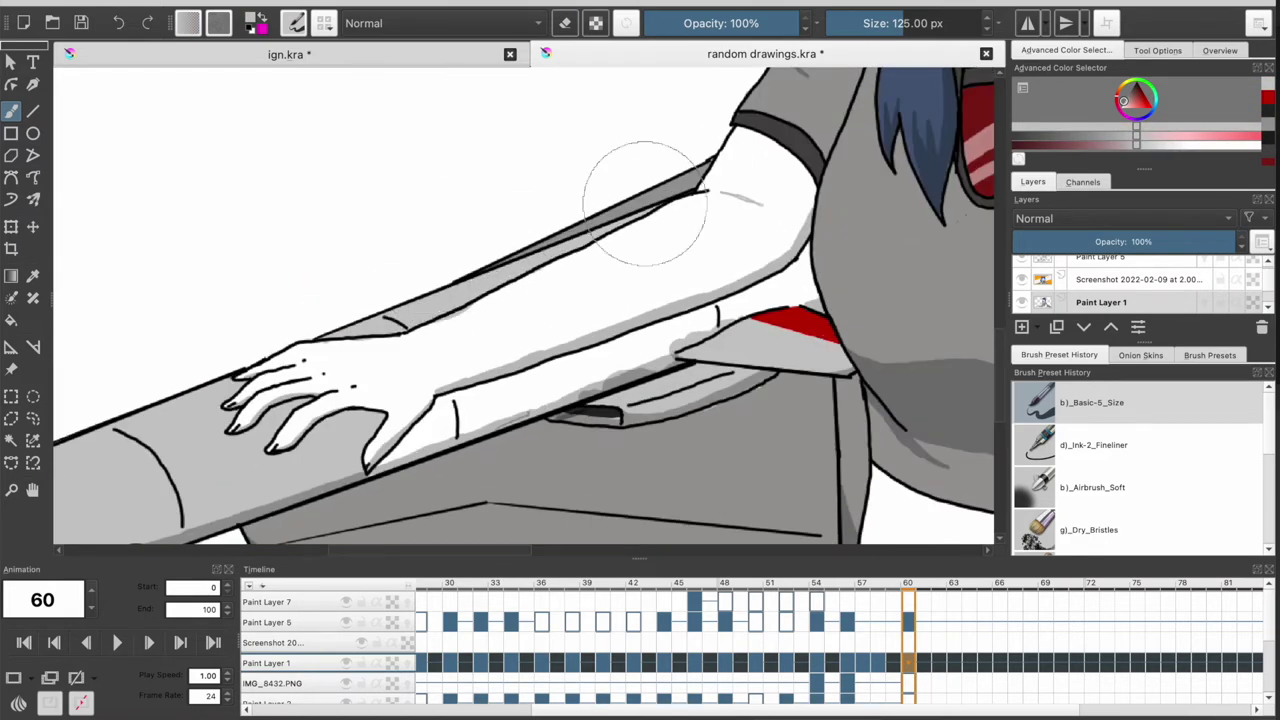
pyautogui.moveTo(579, 388); pyautogui.dragTo(434, 388)
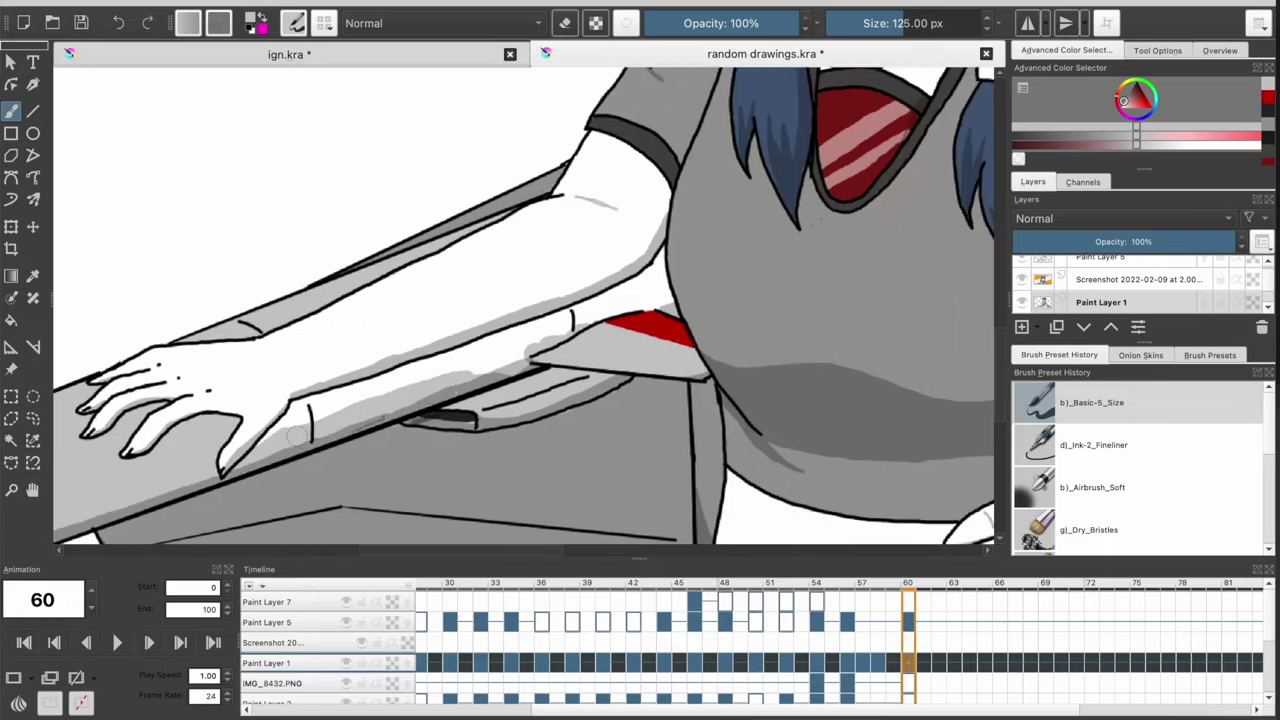
pyautogui.moveTo(620, 290)
pyautogui.mouseDown()
pyautogui.moveTo(574, 258)
pyautogui.moveTo(623, 337)
pyautogui.moveTo(480, 357)
pyautogui.moveTo(485, 440)
pyautogui.moveTo(470, 260)
pyautogui.moveTo(505, 330)
pyautogui.mouseUp()
# Paint the midriff, the forward-reaching forearm and the outstretched hand in a pale peach skin tone
pyautogui.press('/')
pyautogui.press('/')
pyautogui.moveTo(430, 270)
pyautogui.mouseDown()
pyautogui.moveTo(400, 300)
pyautogui.moveTo(371, 271)
pyautogui.moveTo(600, 320)
pyautogui.moveTo(450, 250)
pyautogui.moveTo(60, 115)
pyautogui.moveTo(300, 330)
pyautogui.moveTo(480, 400)
pyautogui.moveTo(560, 410)
pyautogui.moveTo(270, 140)
pyautogui.moveTo(286, 180)
pyautogui.moveTo(508, 389)
pyautogui.mouseUp()
pyautogui.press('/')
pyautogui.press('/')
pyautogui.moveTo(450, 420)
pyautogui.mouseDown()
pyautogui.moveTo(337, 285)
pyautogui.moveTo(500, 386)
pyautogui.moveTo(700, 330)
pyautogui.moveTo(478, 425)
pyautogui.moveTo(470, 187)
pyautogui.moveTo(490, 330)
pyautogui.mouseUp()
pyautogui.moveTo(553, 168); pyautogui.dragTo(721, 63)
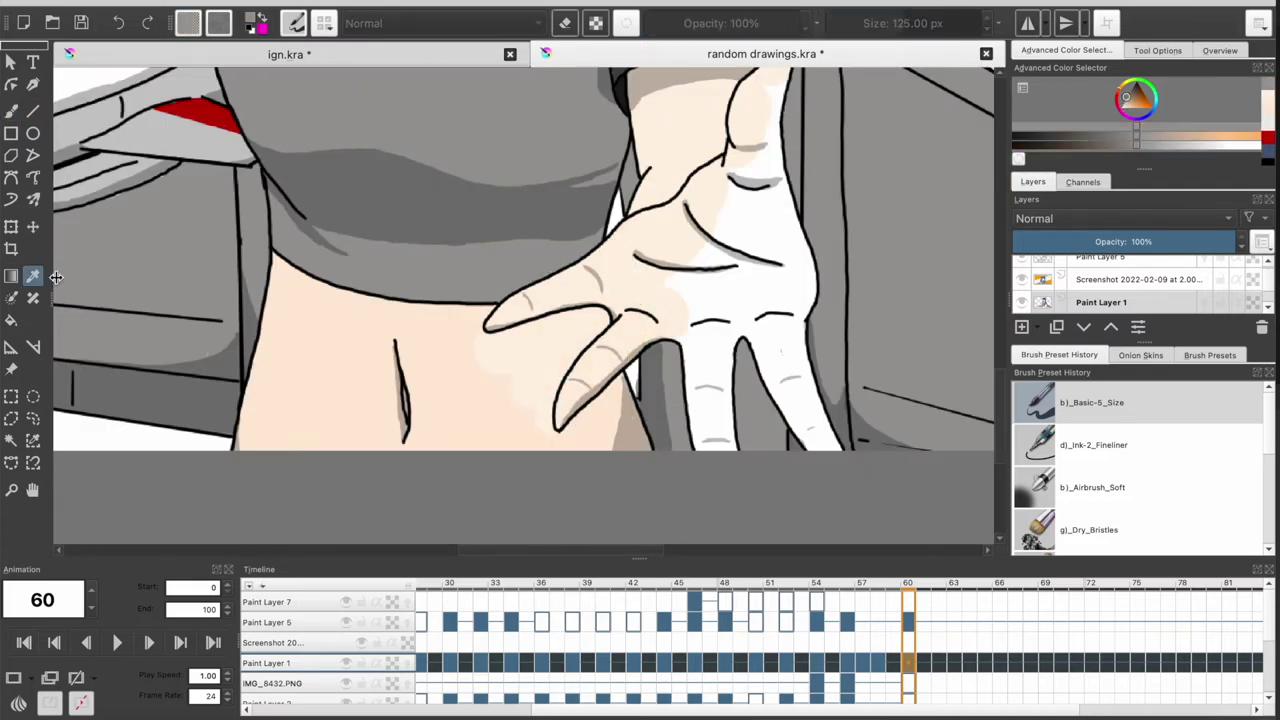
pyautogui.hscroll(10, 334, 299)
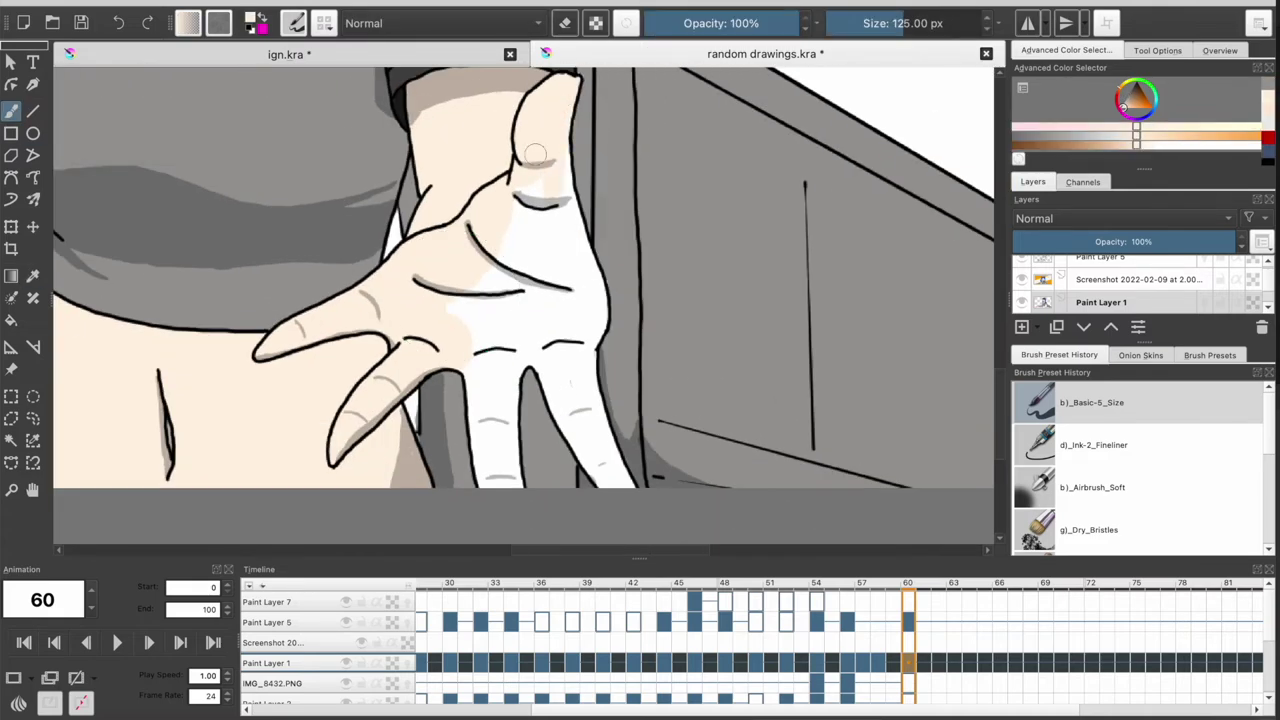
pyautogui.moveTo(320, 300)
pyautogui.mouseDown()
pyautogui.moveTo(295, 264)
pyautogui.moveTo(487, 298)
pyautogui.moveTo(362, 365)
pyautogui.mouseUp()
# Paint the hand resting on the missile and its arm in the pale peach skin tone
pyautogui.hscroll(-10, 600, 300)
pyautogui.hscroll(-5, 865, 387)
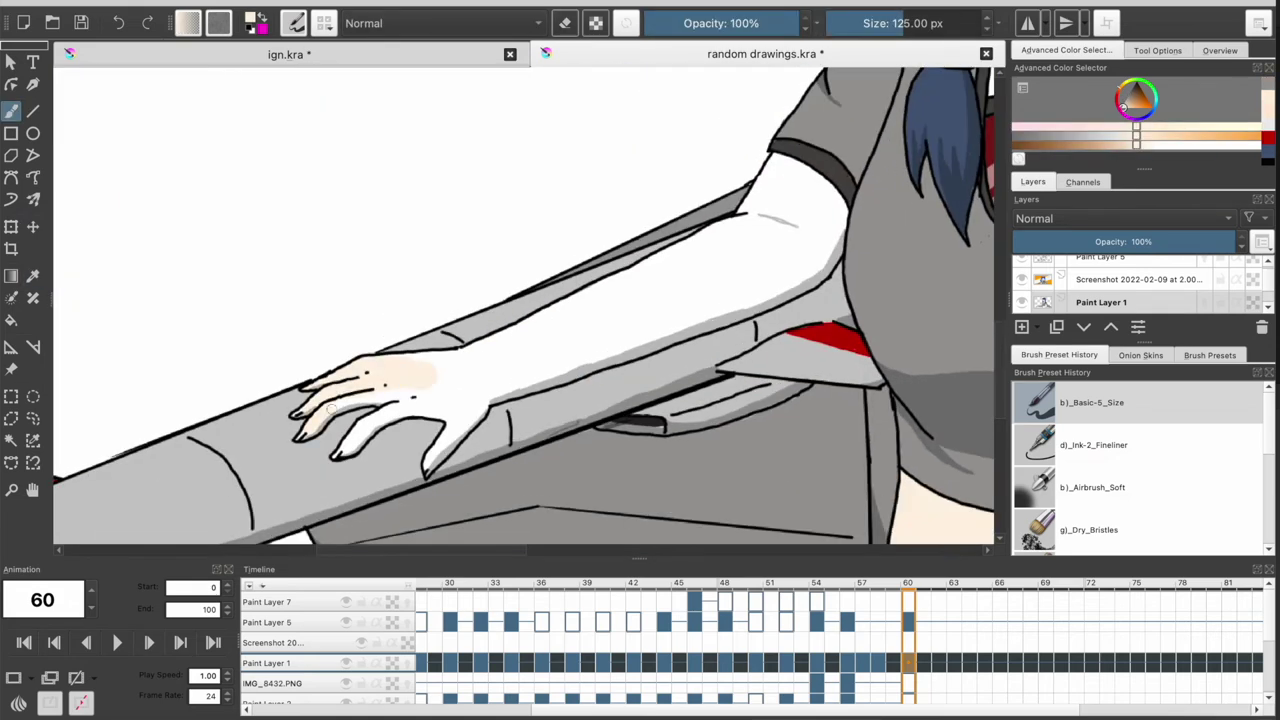
pyautogui.moveTo(461, 399); pyautogui.dragTo(240, 519)
pyautogui.moveTo(240, 519)
pyautogui.mouseDown()
pyautogui.moveTo(400, 430)
pyautogui.moveTo(320, 480)
pyautogui.moveTo(520, 400)
pyautogui.moveTo(613, 341)
pyautogui.mouseUp()
# Paint the forehead, the skin between the hair strands and the areas around both eyes in the pale peach skin tone
pyautogui.scroll(-5, 613, 341)
pyautogui.scroll(8, 290, 340)
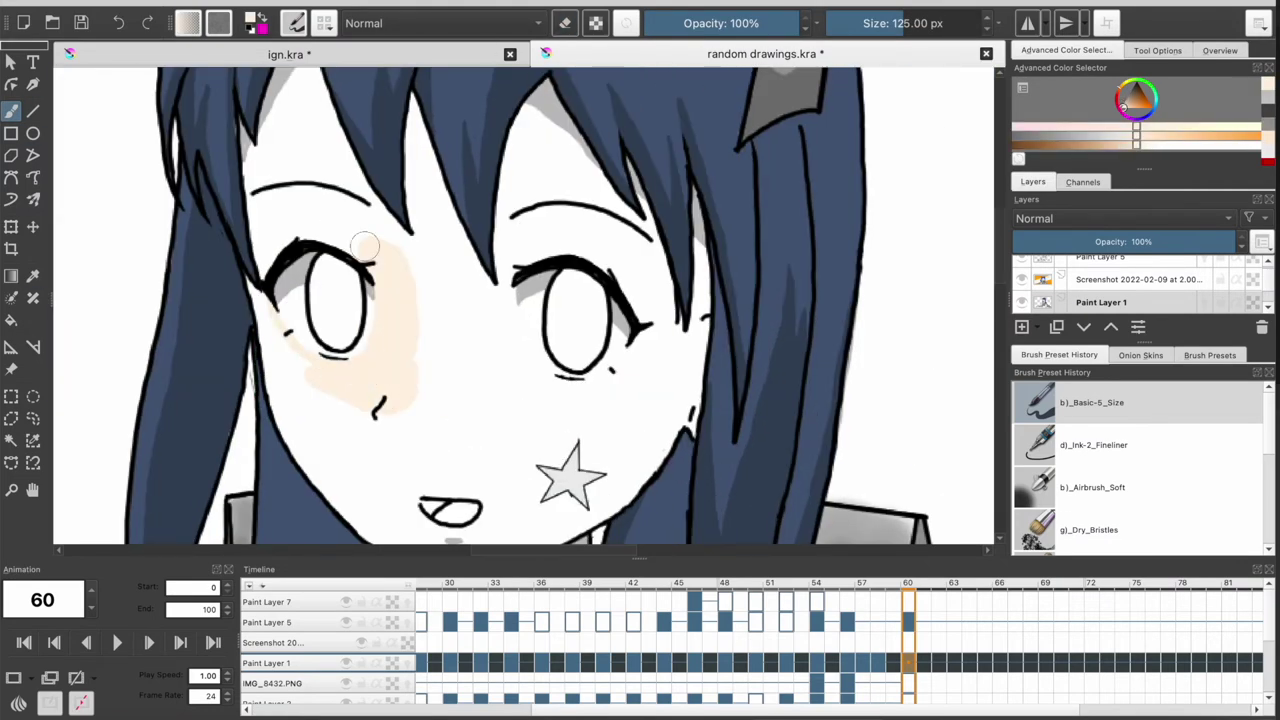
pyautogui.moveTo(394, 361); pyautogui.dragTo(509, 316)
pyautogui.scroll(3, 614, 380)
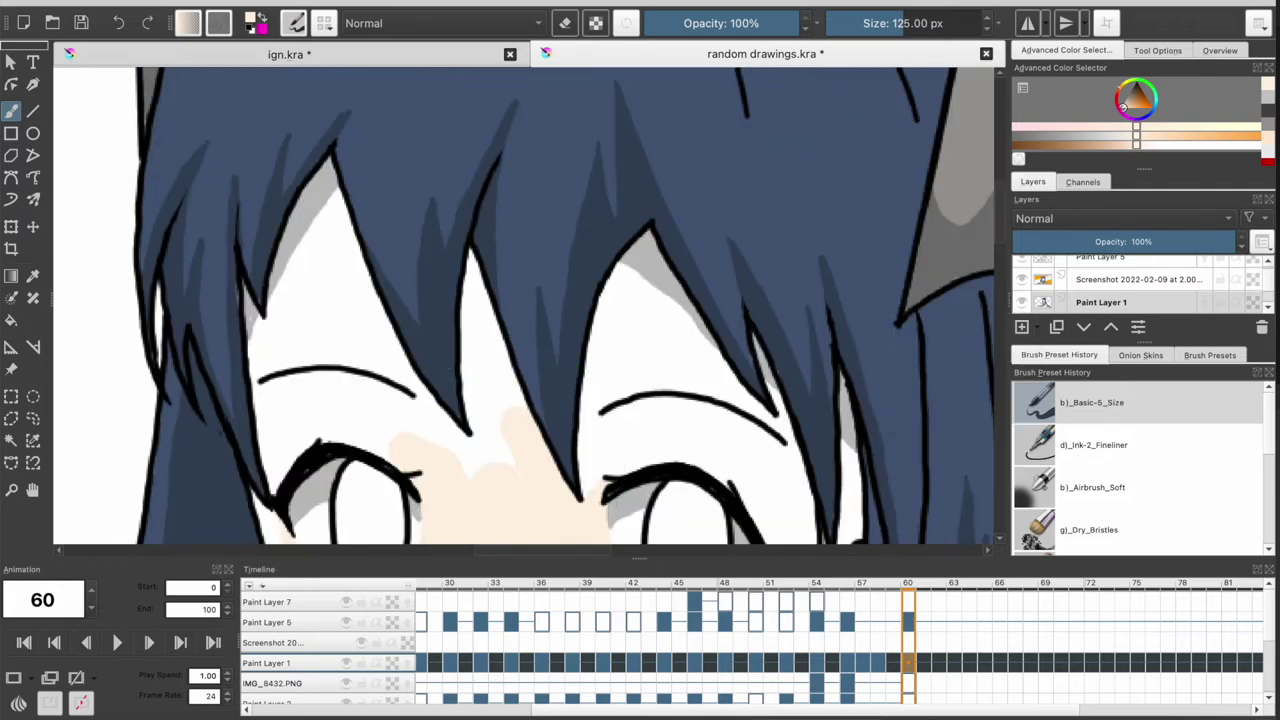
pyautogui.scroll(-3, 327, 311)
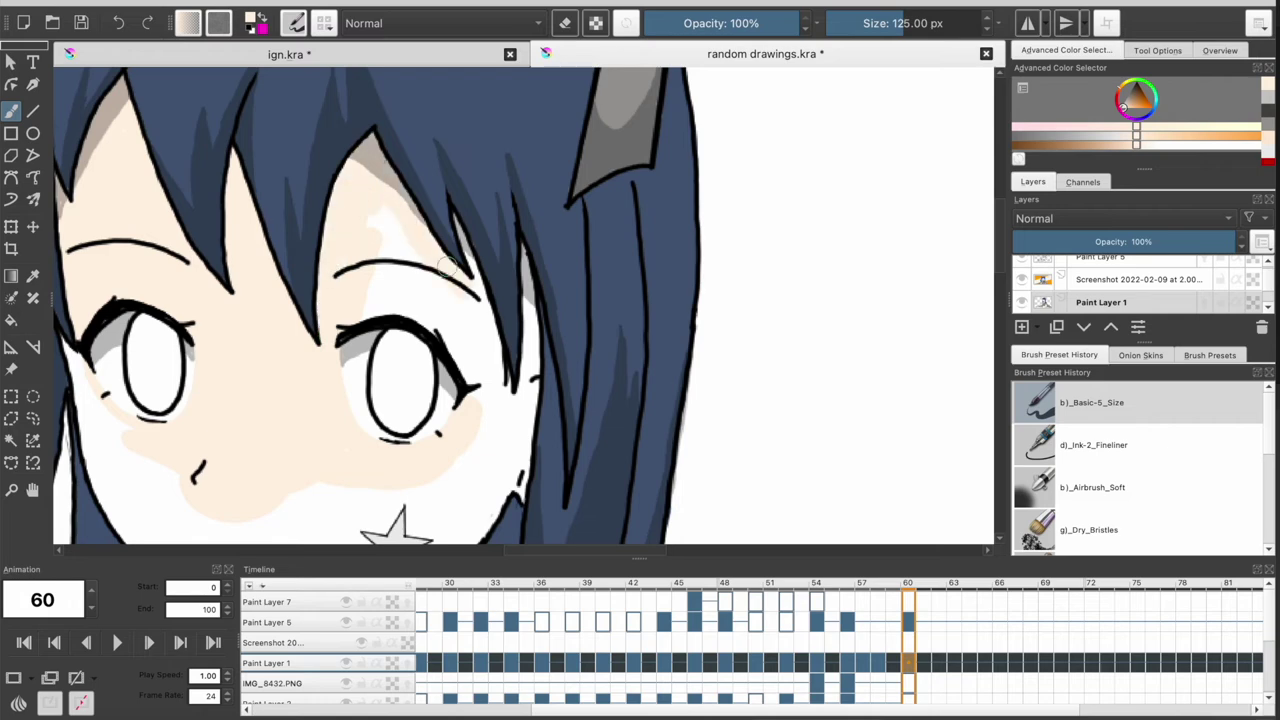
pyautogui.moveTo(447, 265); pyautogui.dragTo(478, 318)
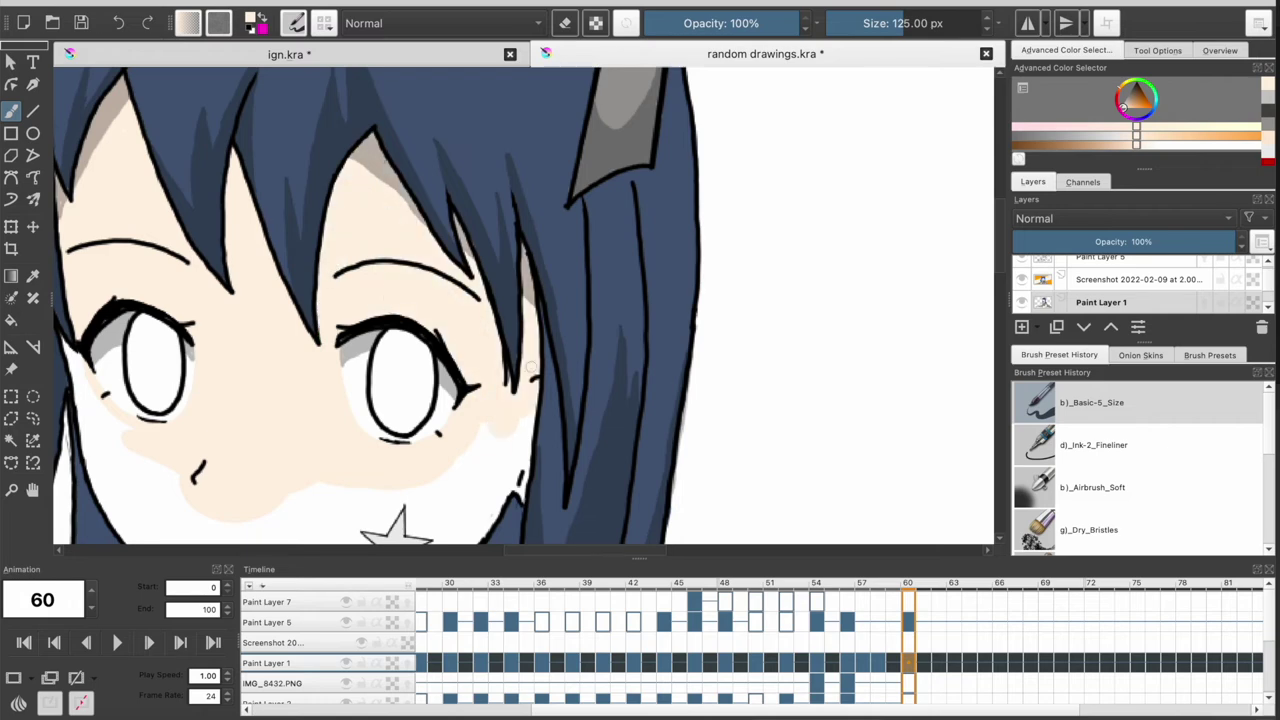
# Fill the cheeks, jaw and chin around the mouth and the star mark with the pale peach skin tone
pyautogui.hscroll(-5, 531, 367)
pyautogui.scroll(-3, 531, 367)
pyautogui.moveTo(340, 300)
pyautogui.mouseDown()
pyautogui.moveTo(526, 366)
pyautogui.moveTo(660, 378)
pyautogui.mouseUp()
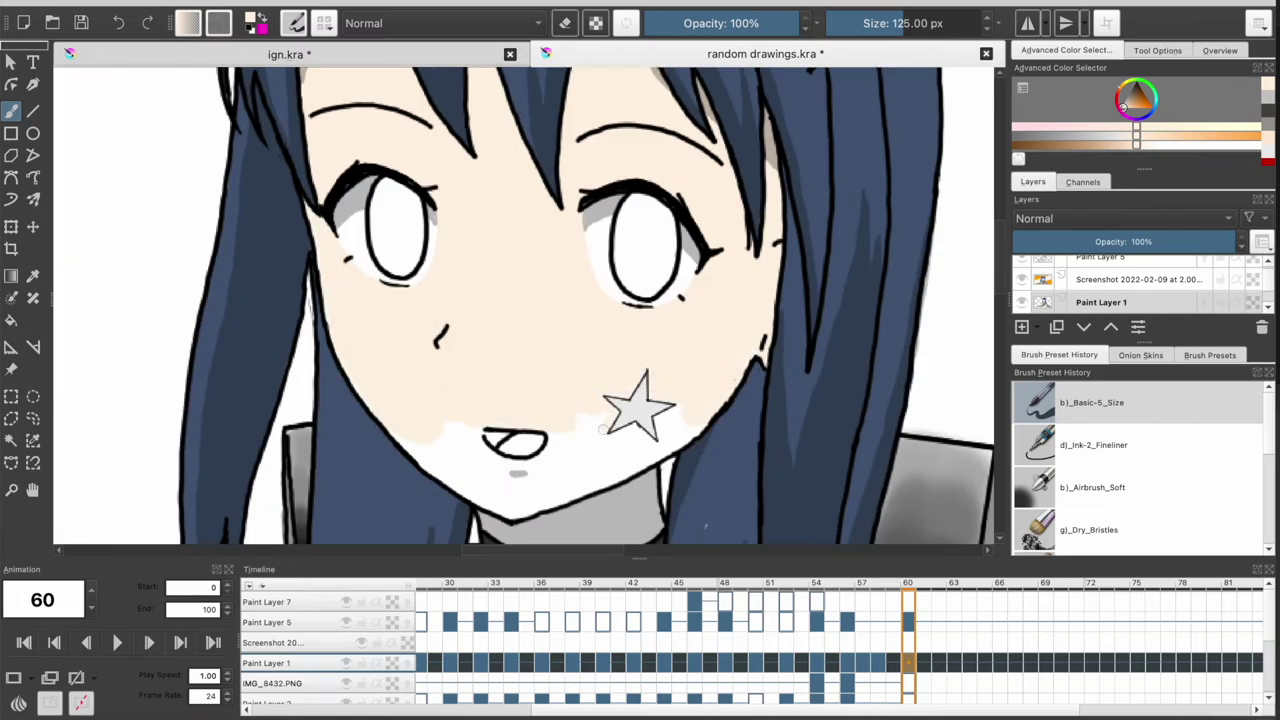
pyautogui.hscroll(4, 645, 452)
pyautogui.scroll(-2, 645, 452)
pyautogui.moveTo(330, 390); pyautogui.dragTo(425, 425)
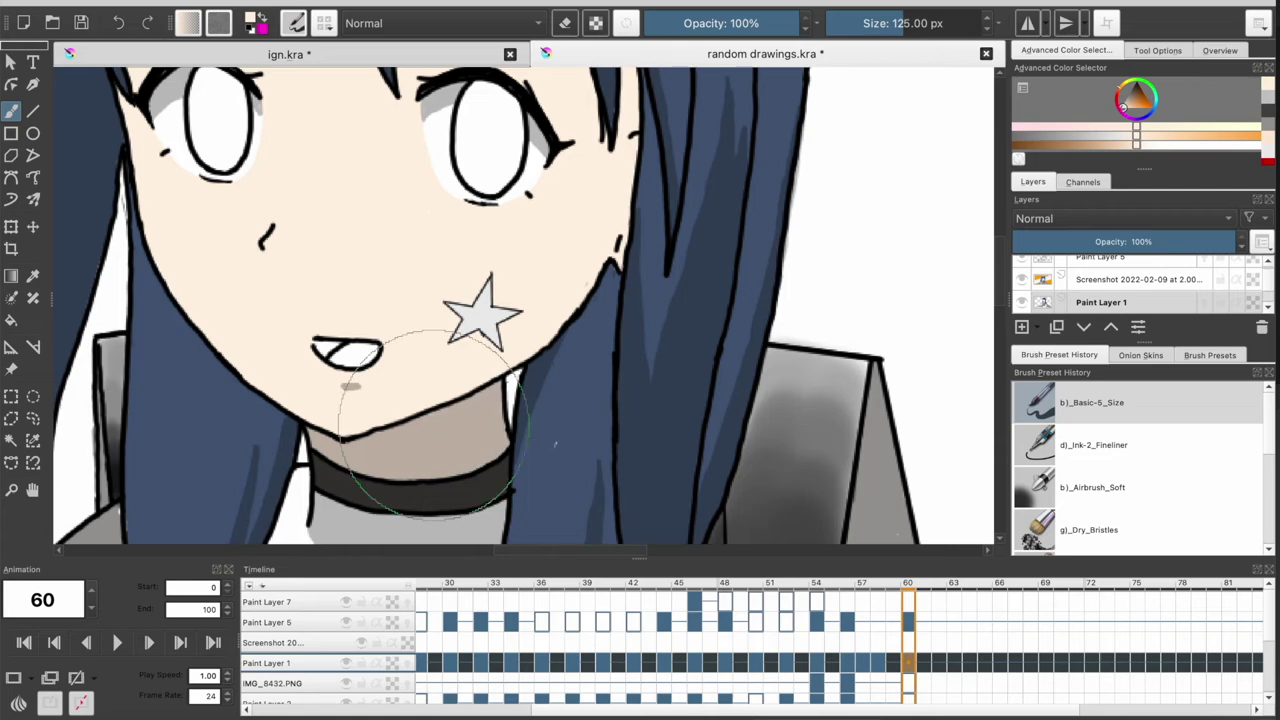
# Paint the lower neck and upper chest between the choker and the shirt collar in the pale peach skin tone
pyautogui.scroll(-3, 430, 425)
pyautogui.moveTo(390, 300); pyautogui.dragTo(290, 180)
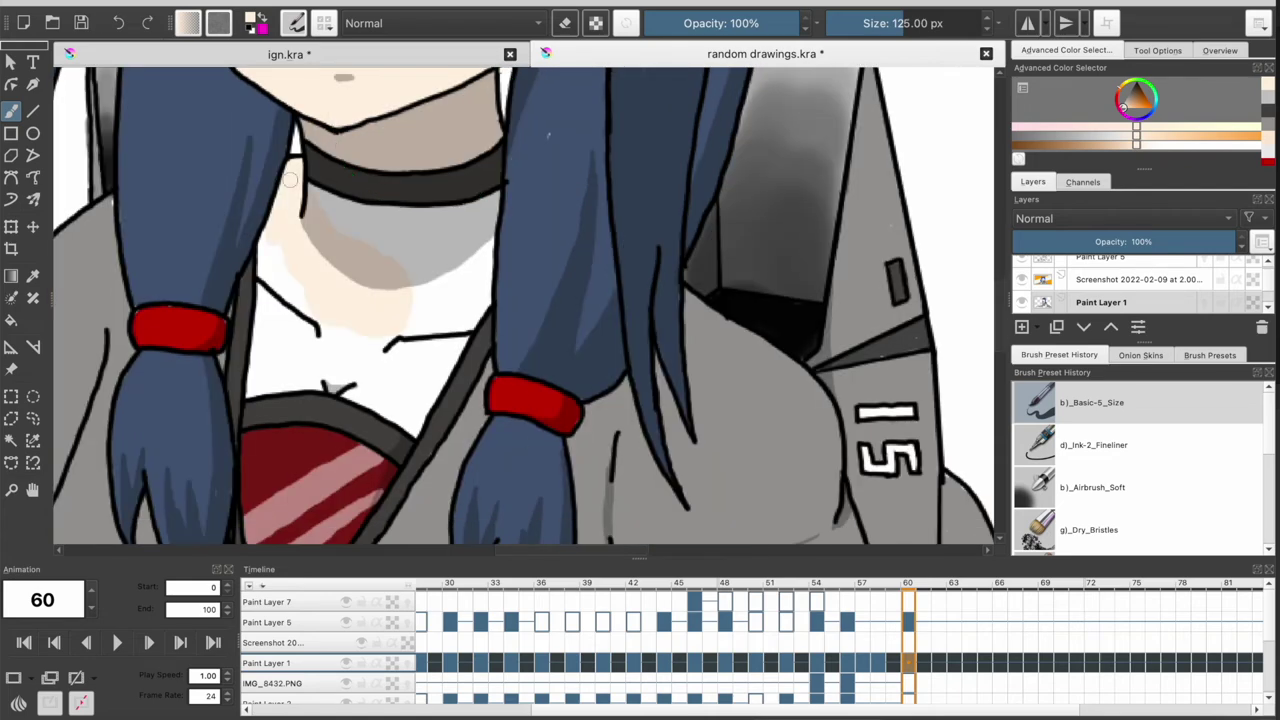
pyautogui.moveTo(409, 222)
pyautogui.mouseDown()
pyautogui.moveTo(290, 340)
pyautogui.moveTo(457, 300)
pyautogui.mouseUp()
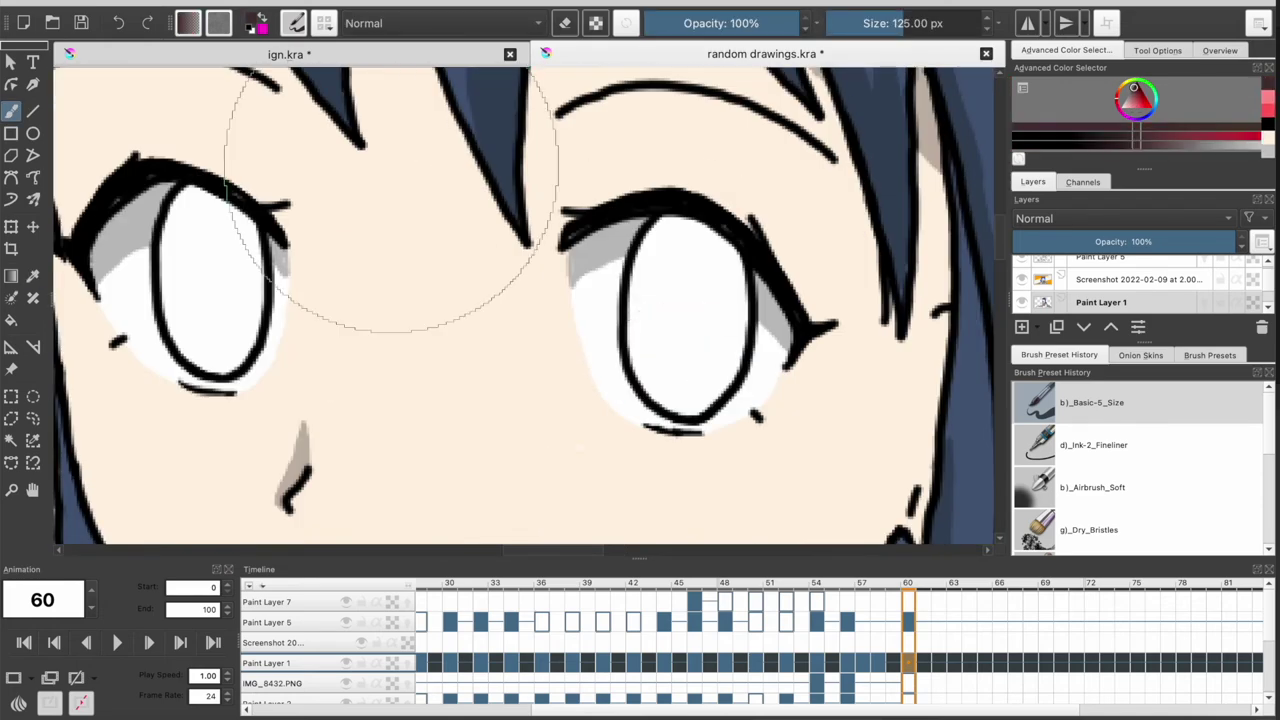
# Paint the upper half and pupil of both irises dark reddish brown, leaving the lower part white
pyautogui.moveTo(700, 320); pyautogui.dragTo(649, 282)
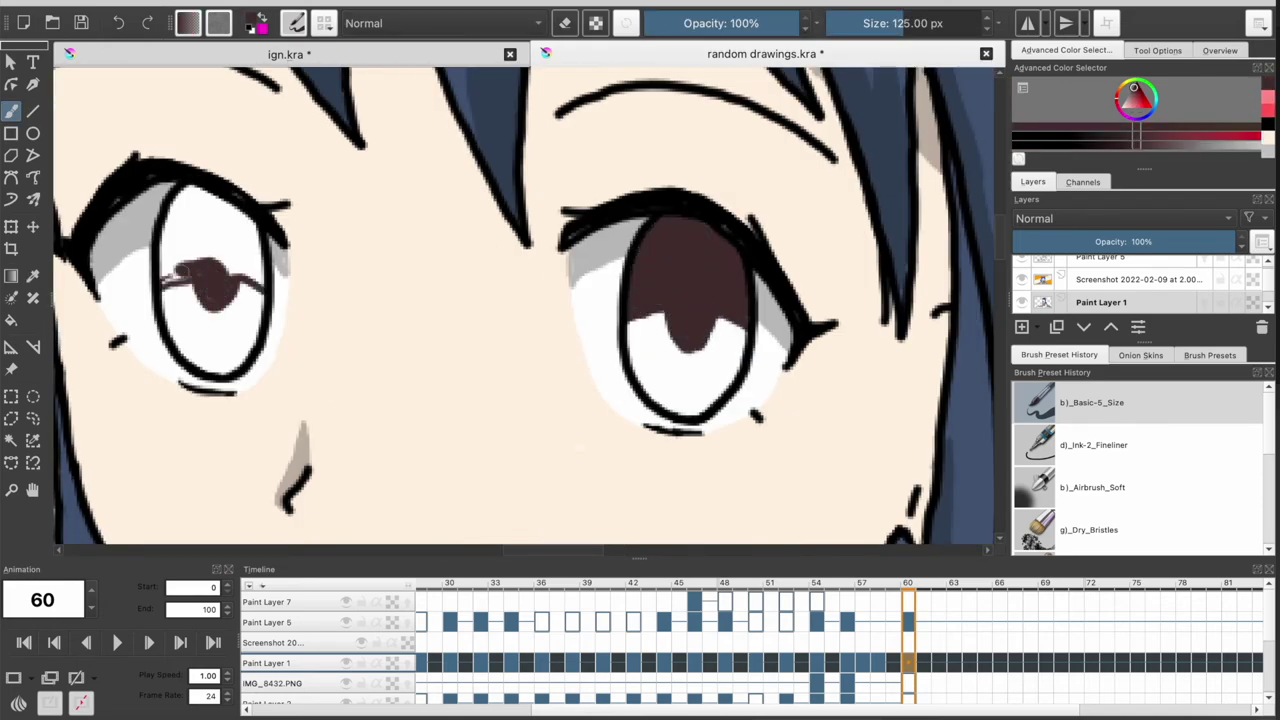
pyautogui.moveTo(180, 270); pyautogui.dragTo(240, 220)
pyautogui.press('e')
pyautogui.scroll(-3, 222, 297)
pyautogui.scroll(2, 586, 400)
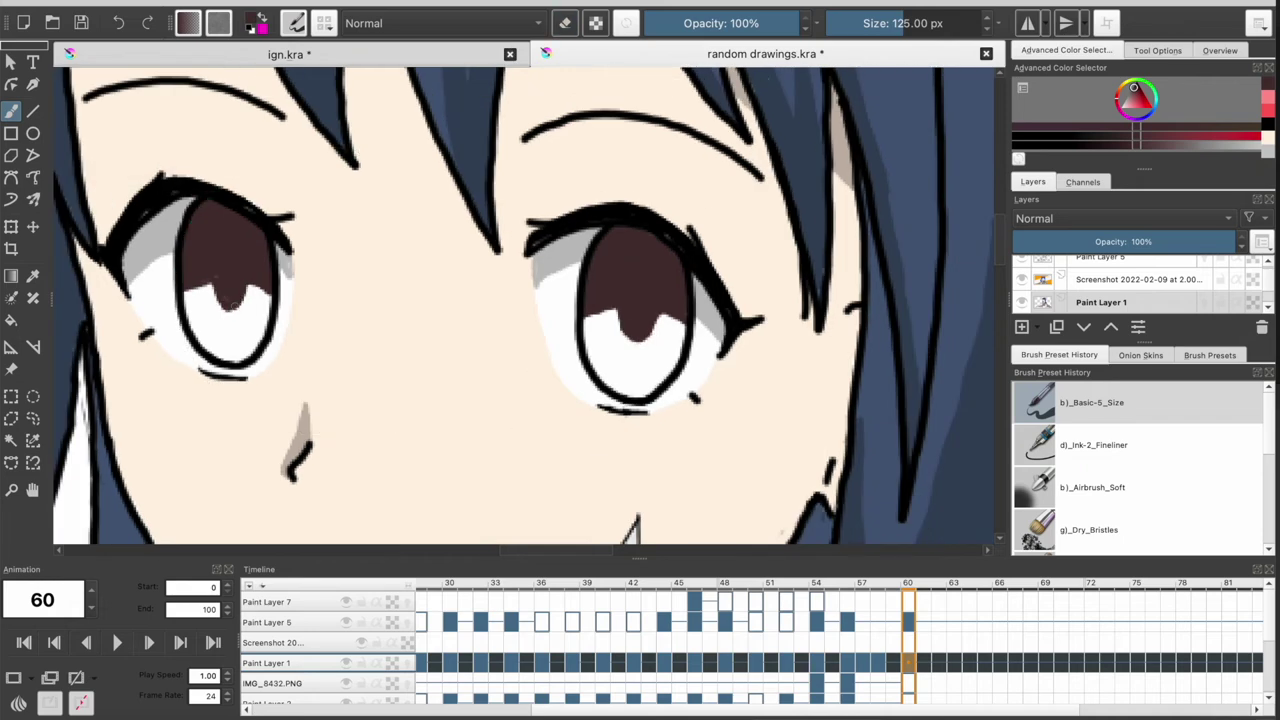
# Adjust the brush opacity and shade the lower part of both irises in a lighter greyish tone
pyautogui.press('o')
pyautogui.press('o')
pyautogui.press('o')
pyautogui.press('o')
pyautogui.press('o')
pyautogui.moveTo(200, 330); pyautogui.dragTo(262, 330)
pyautogui.moveTo(600, 340)
pyautogui.mouseDown()
pyautogui.moveTo(662, 350)
pyautogui.moveTo(672, 372)
pyautogui.mouseUp()
pyautogui.keyDown('ctrl'); pyautogui.click(614, 358); pyautogui.keyUp('ctrl')
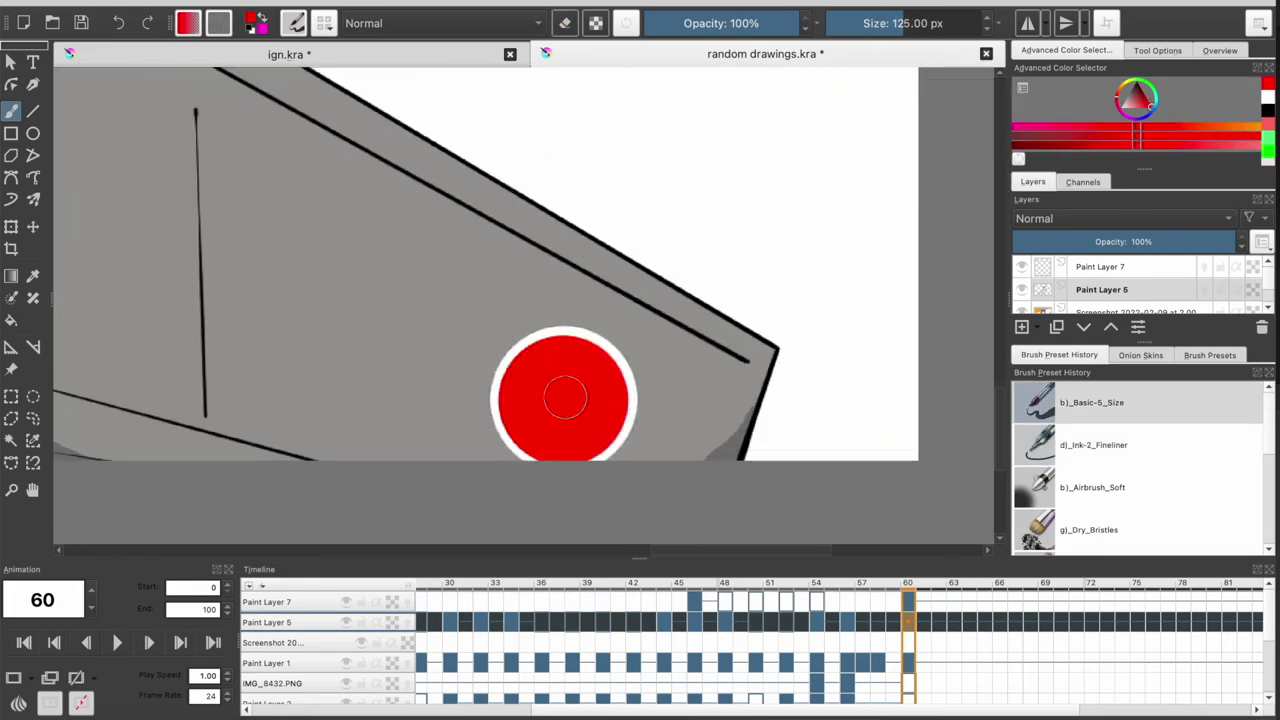
# Make frame 60 of Paint Layer 1 the active drawing target
pyautogui.click(910, 663)
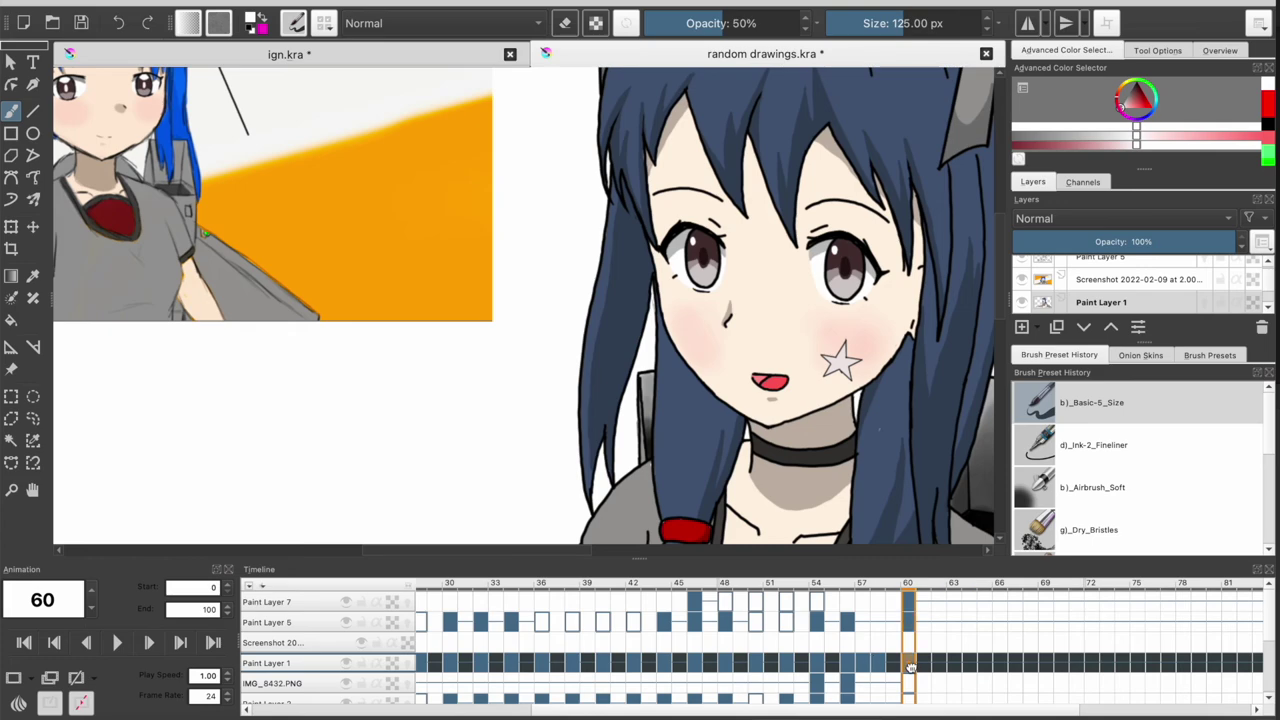